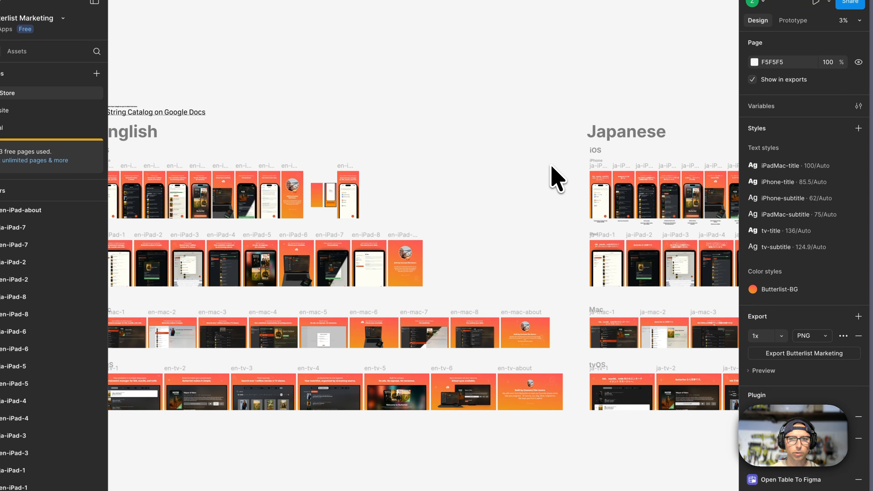
# - Look over the English and Japanese screenshot sets for iOS, Mac and tvOS on the App Store page
pyautogui.hscroll(-3, 557, 179)
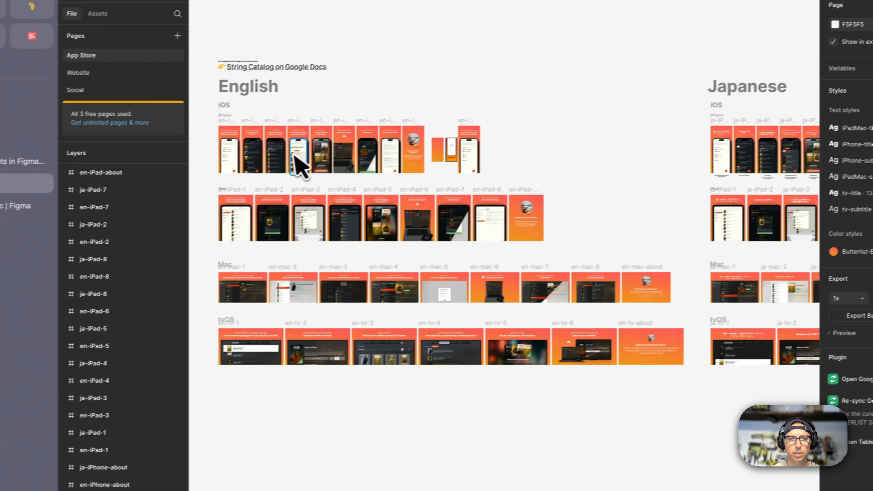
pyautogui.hscroll(-1, 592, 134)
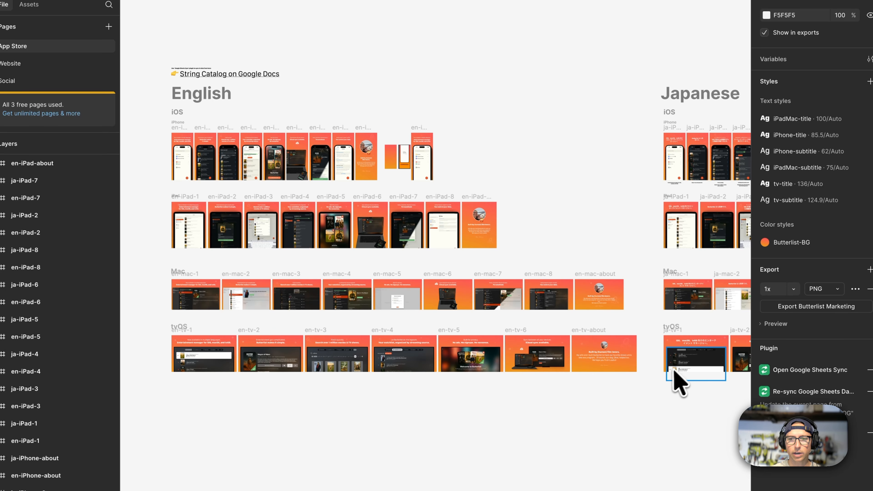
pyautogui.scroll(2, 670, 386)
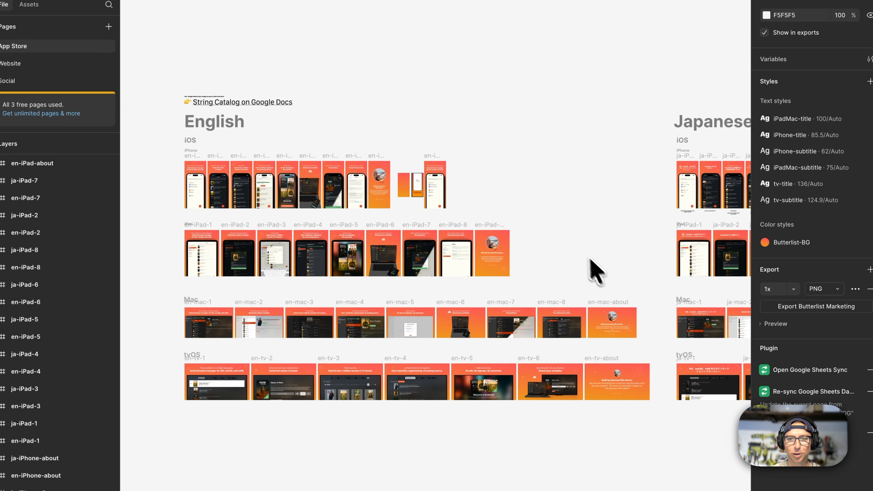
pyautogui.scroll(1, 591, 260)
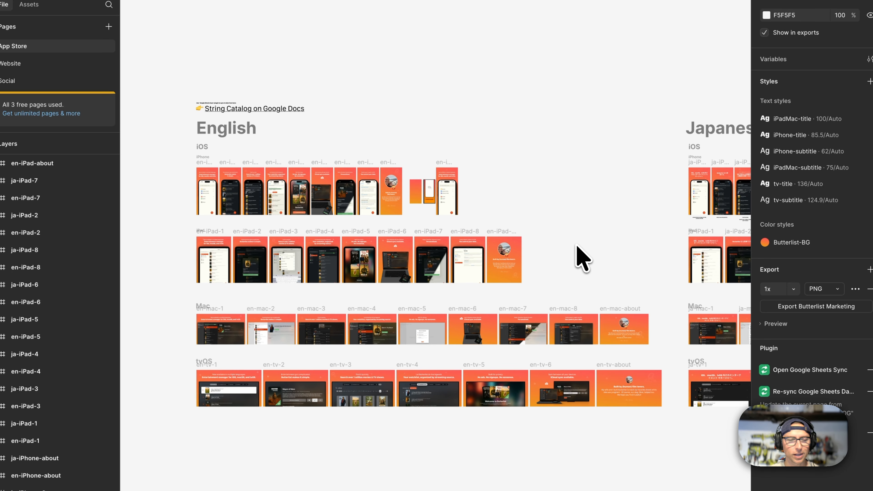
pyautogui.moveTo(282, 112)
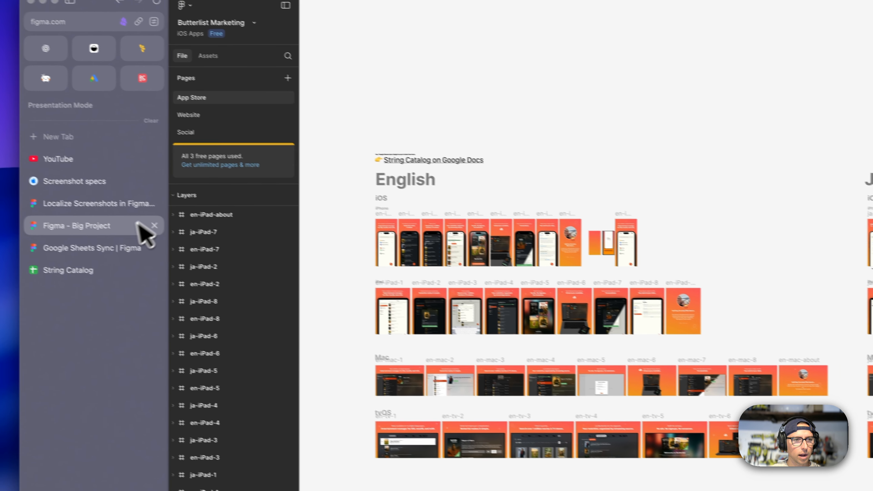
# - View the Google Sheets Sync plugin page, and examine the KEY-English strings in the String Catalog spreadsheet
pyautogui.click(107, 257)
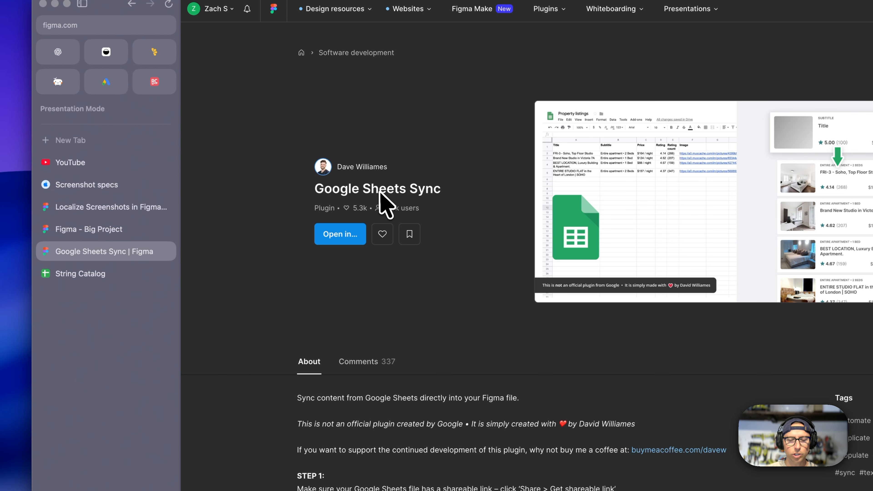
pyautogui.click(111, 274)
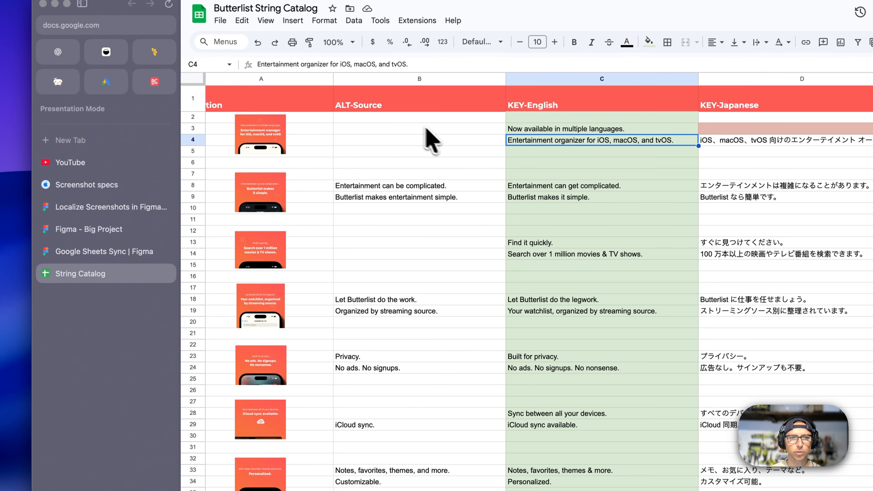
pyautogui.click(568, 127)
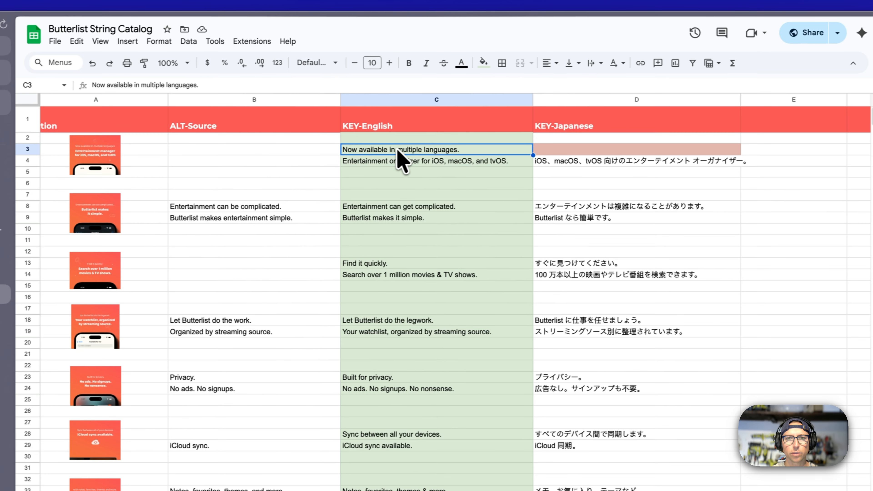
pyautogui.click(559, 140)
pyautogui.click(393, 209)
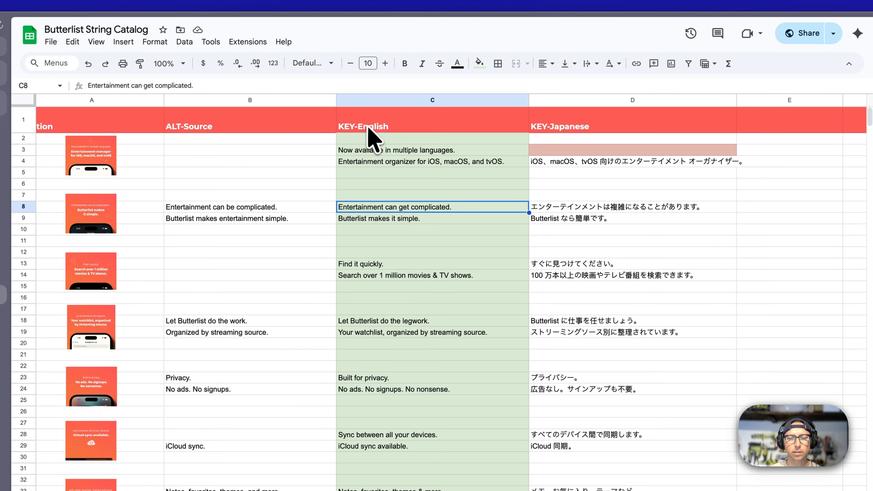
pyautogui.click(390, 150)
pyautogui.click(391, 160)
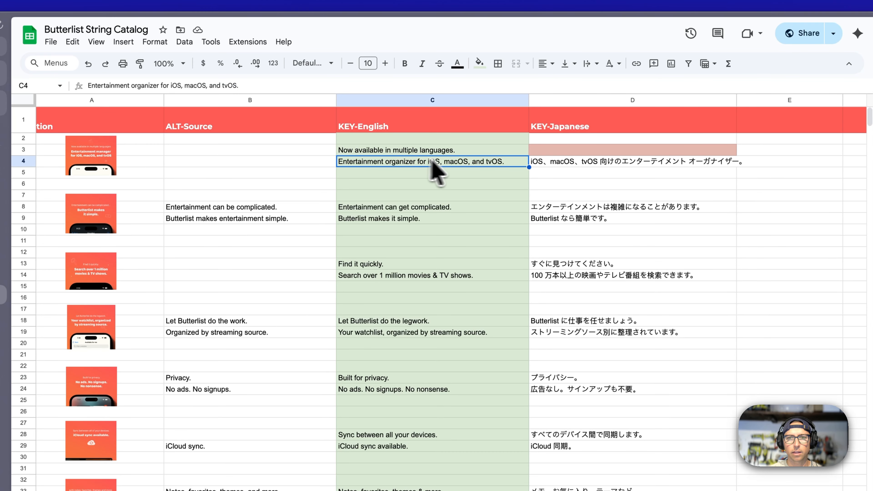
pyautogui.doubleClick(497, 162)
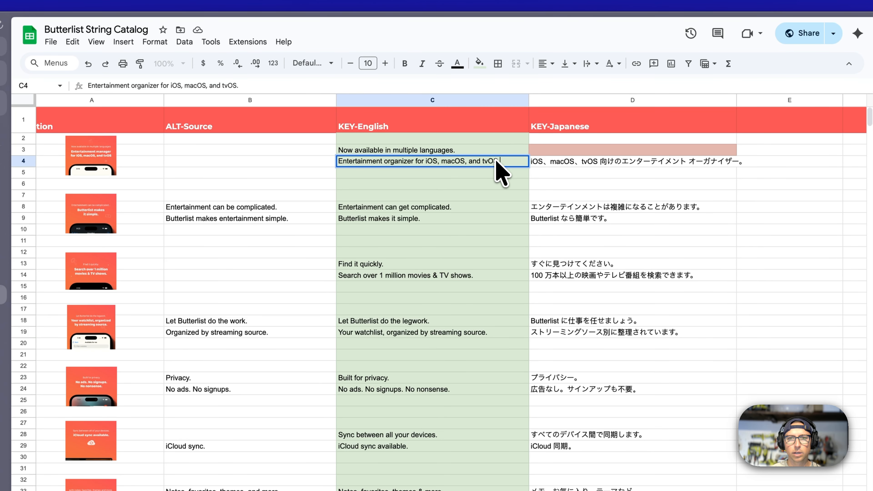
# - Inspect the formula in cell D4 of the KEY-Japanese column
pyautogui.click(550, 160)
pyautogui.doubleClick(551, 160)
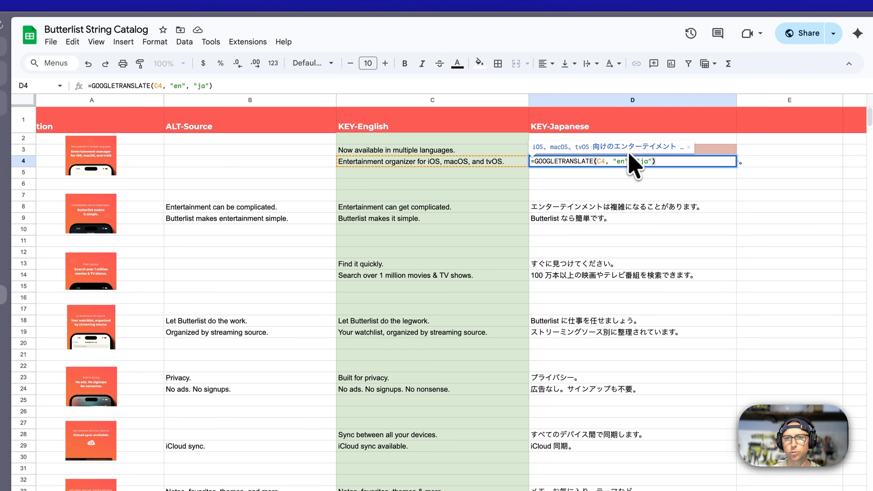
pyautogui.press('Return')
pyautogui.click(653, 164)
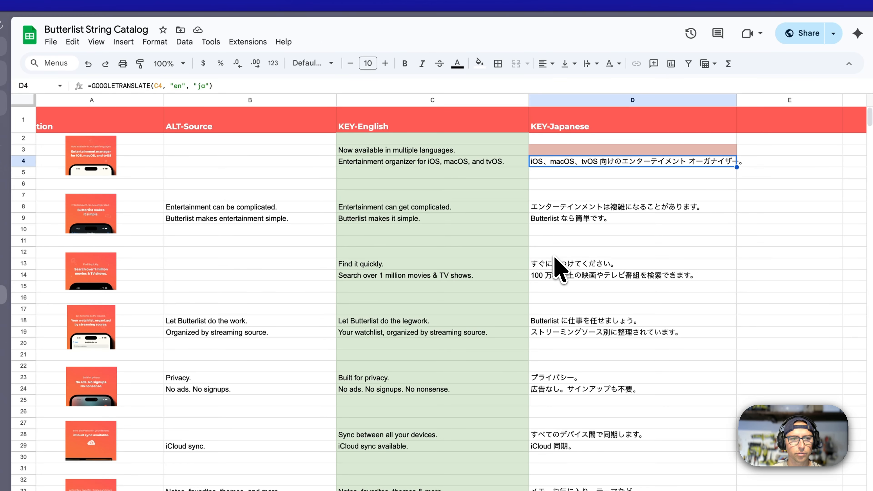
# - Switch to the Localize Screenshots Figma file and view the Google Sheets Sync plugin's sync settings
pyautogui.press('super+s')
pyautogui.click(117, 256)
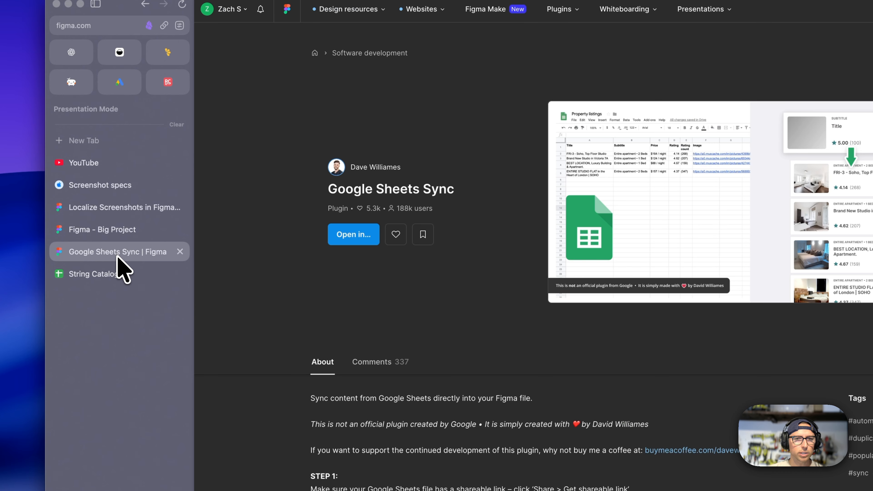
pyautogui.click(105, 215)
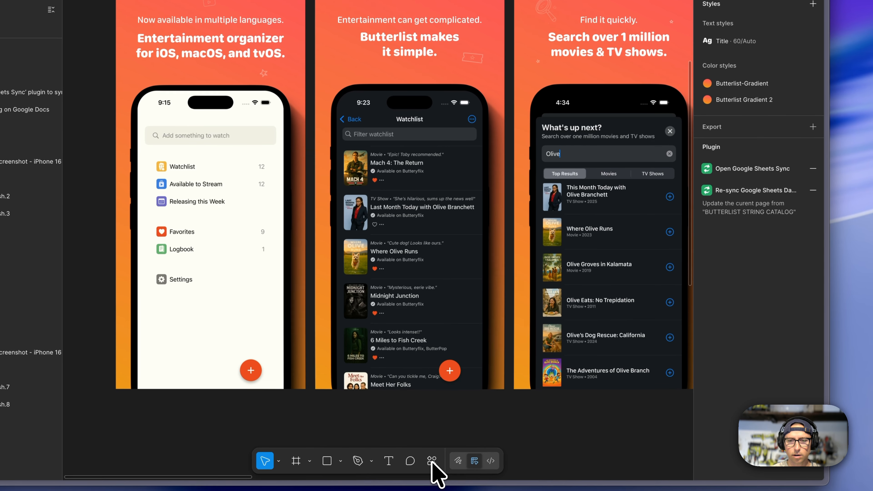
pyautogui.click(431, 461)
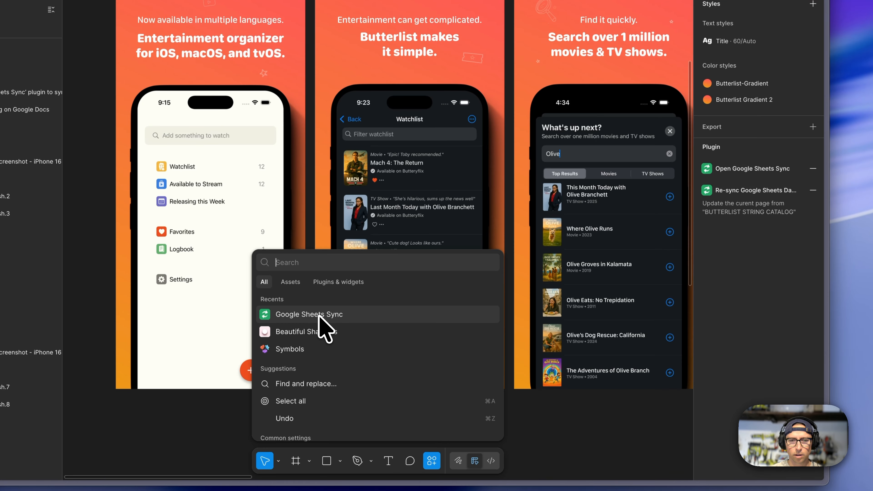
pyautogui.click(752, 169)
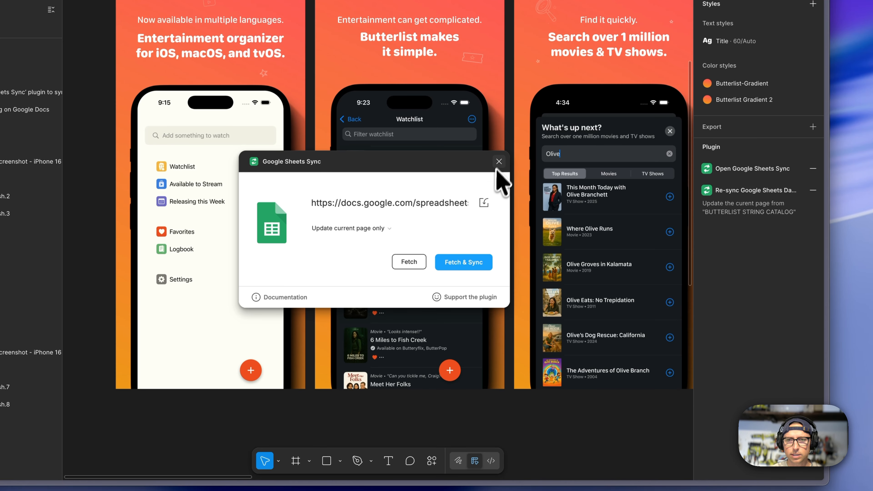
pyautogui.click(499, 161)
# - Compare the #KEY-English.3 text layer in en-iPhone-1 with the KEY-English header and strings in the String Catalog spreadsheet
pyautogui.click(211, 46)
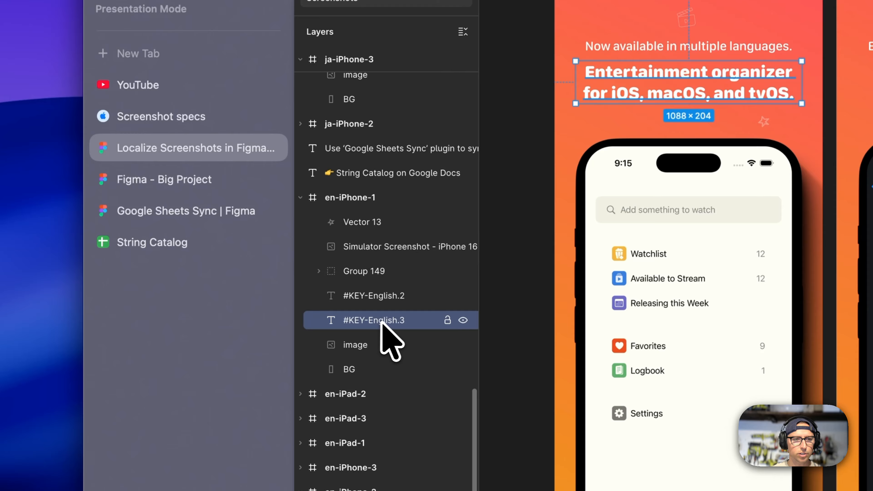
pyautogui.click(184, 236)
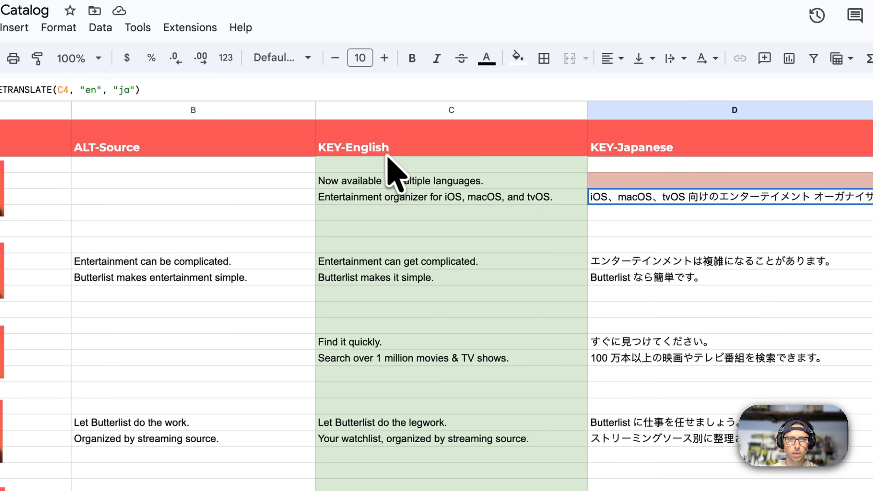
pyautogui.click(381, 145)
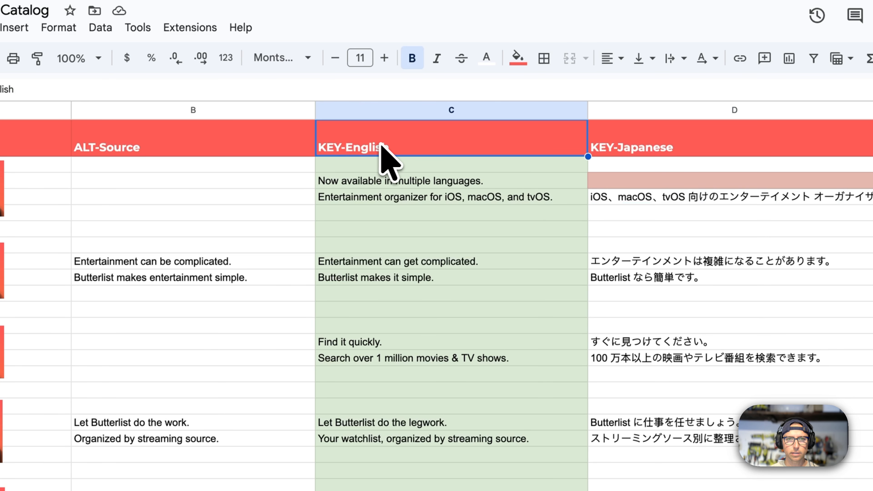
pyautogui.click(382, 168)
pyautogui.click(381, 182)
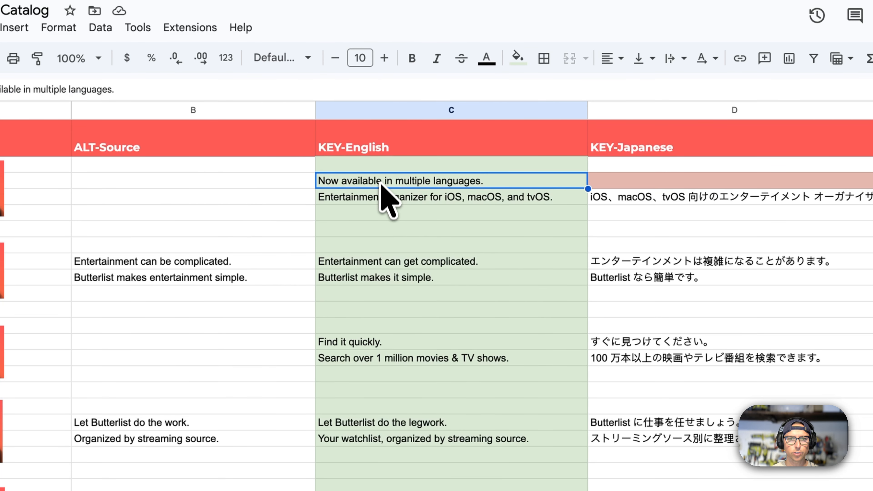
pyautogui.click(380, 196)
pyautogui.doubleClick(395, 197)
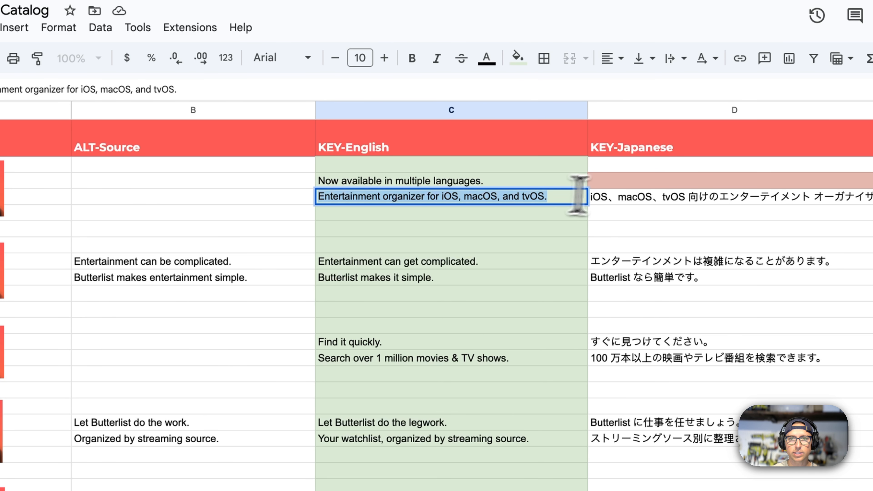
# - Examine how the Japanese string in D4 is derived from the English string in C4
pyautogui.click(630, 195)
pyautogui.tripleClick(647, 197)
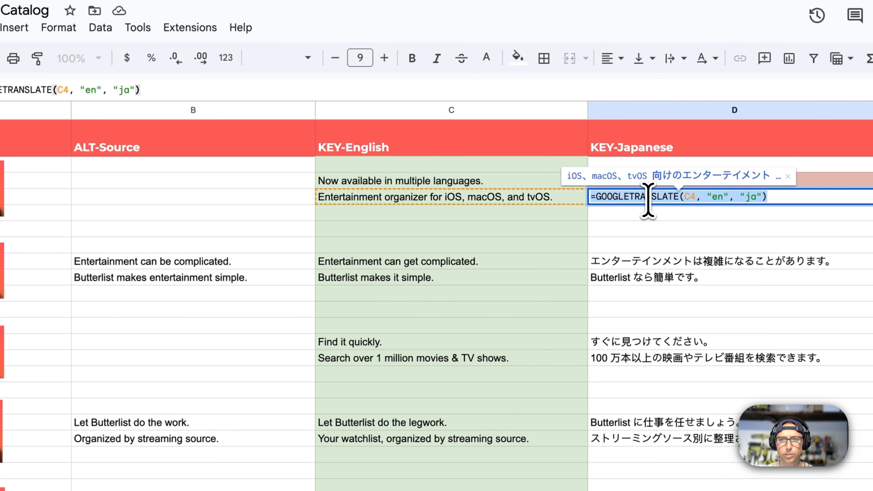
pyautogui.press('Return')
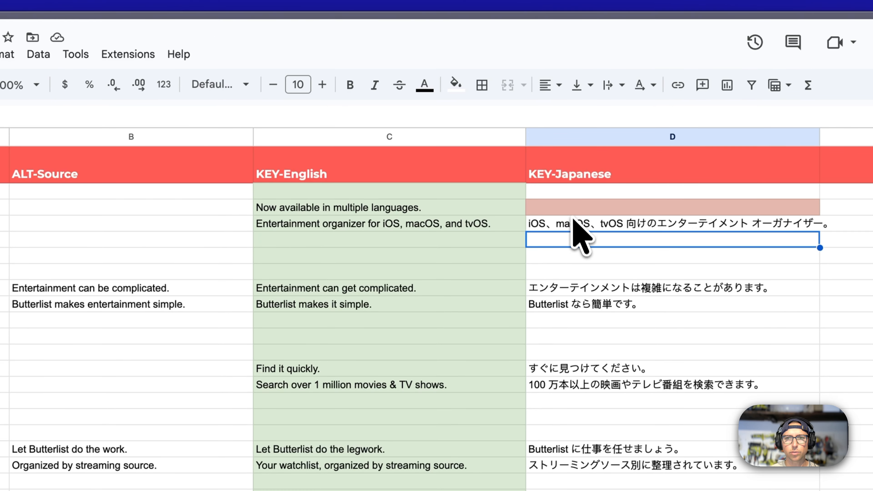
pyautogui.click(638, 199)
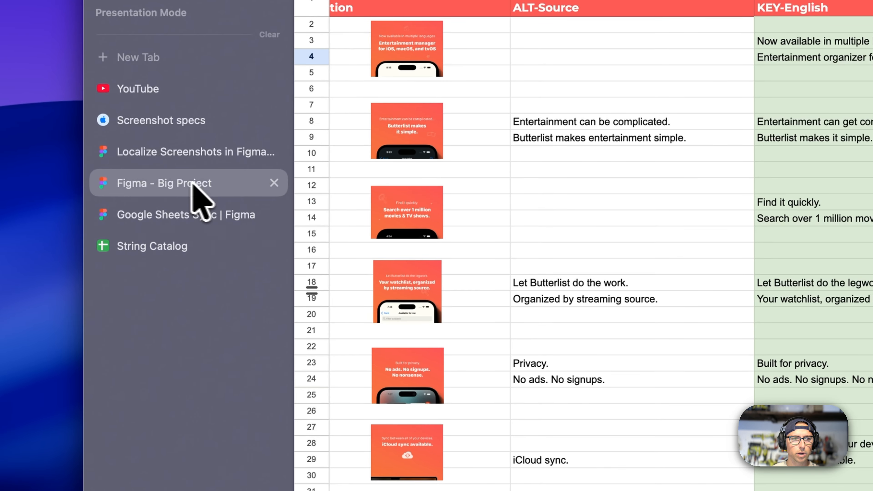
# - Switch to the Butterlist Marketing Figma file and inspect the #KEY-Japanese.3 text layer in ja-iPhone-1
pyautogui.click(194, 191)
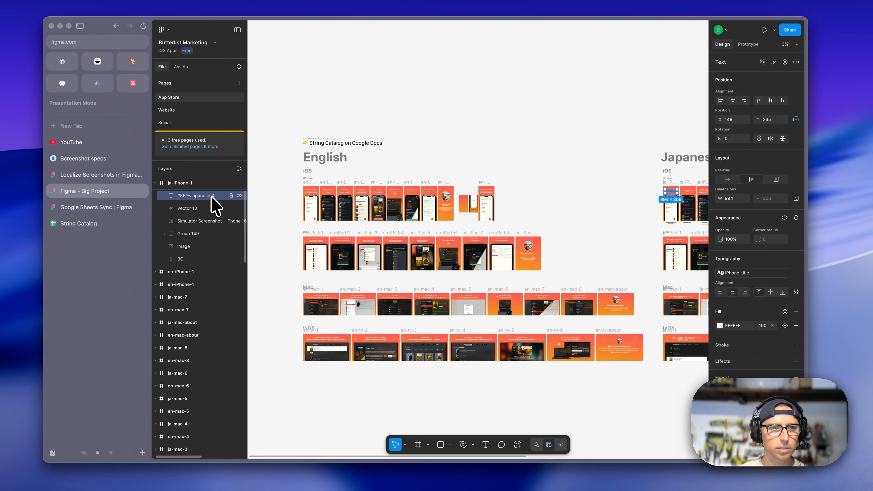
pyautogui.click(585, 166)
pyautogui.hscroll(-3, 478, 199)
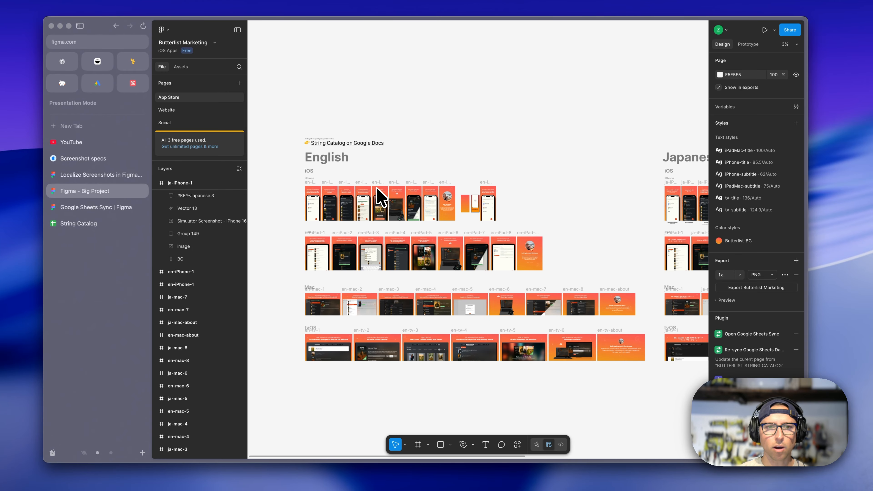
# - Add a "Title" text layer between the iPhone heading and the English iPhone frames
pyautogui.scroll(8, 344, 203)
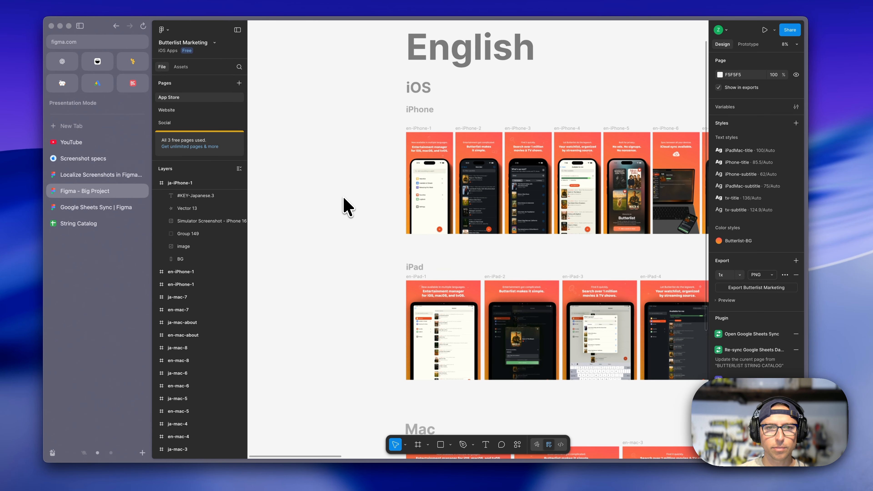
pyautogui.scroll(5, 416, 214)
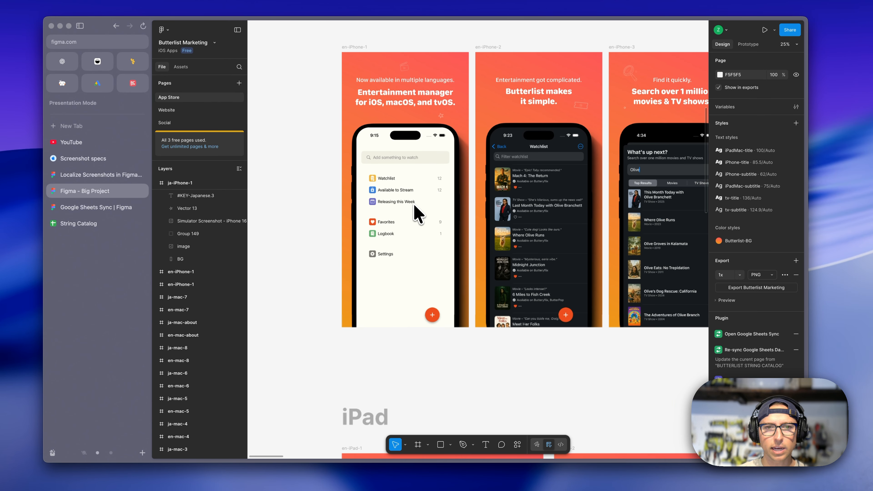
pyautogui.scroll(1, 415, 207)
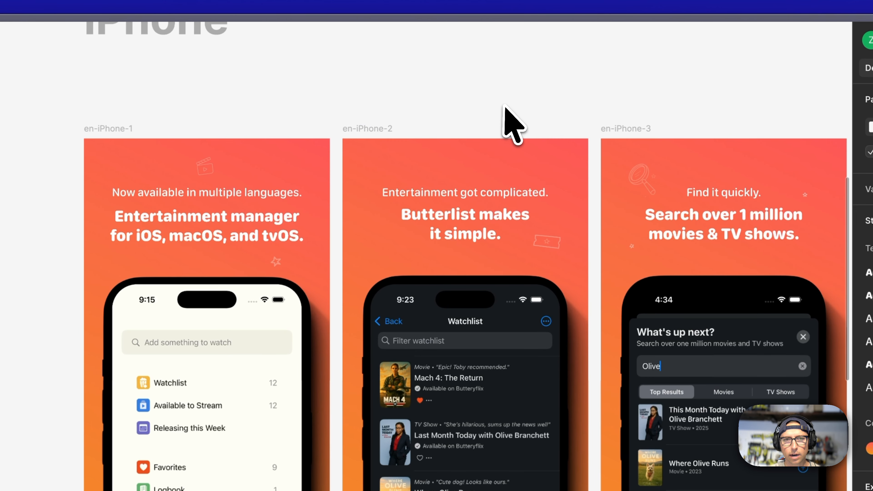
pyautogui.scroll(3, 496, 121)
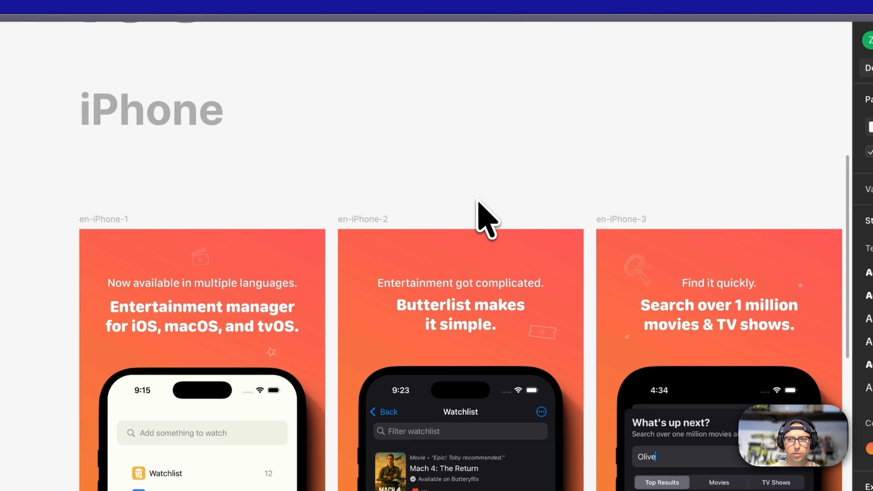
pyautogui.scroll(1, 479, 206)
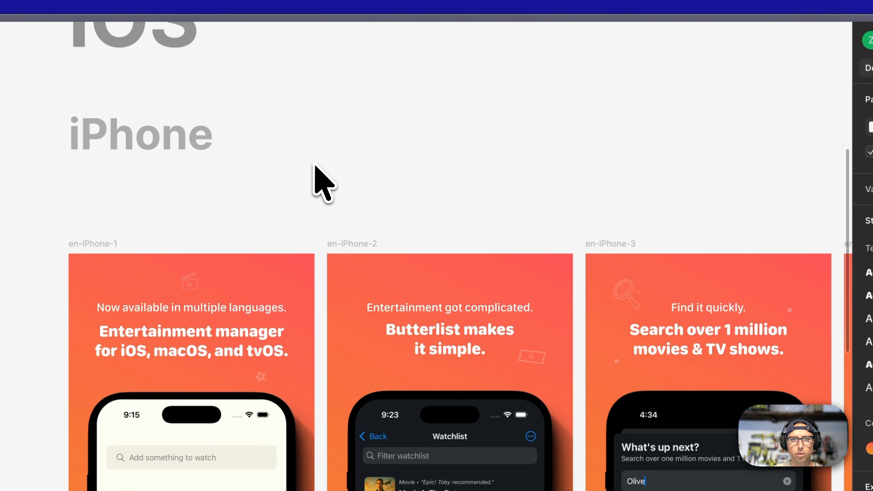
pyautogui.press('t')
pyautogui.click(315, 164)
pyautogui.write('Titl')
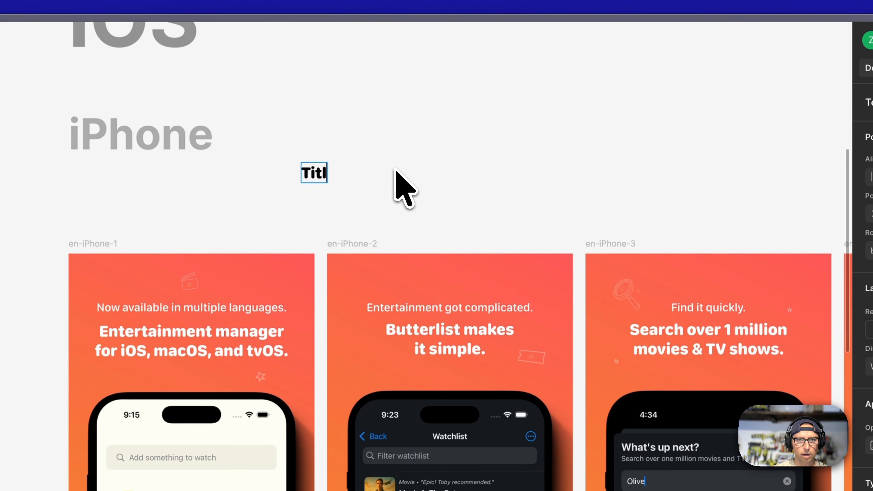
pyautogui.write('e')
pyautogui.press('super+Return')
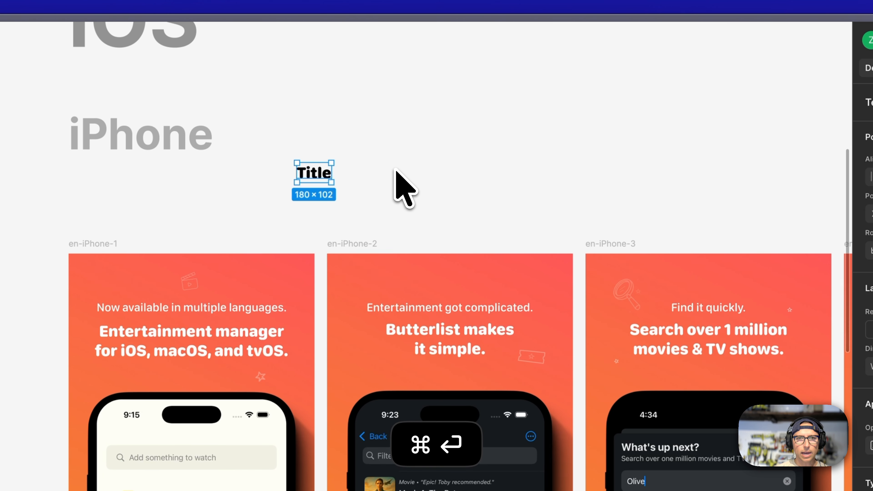
# - Add a "Subtitle" text layer directly below the Title text
pyautogui.doubleClick(315, 194)
pyautogui.write('Subti')
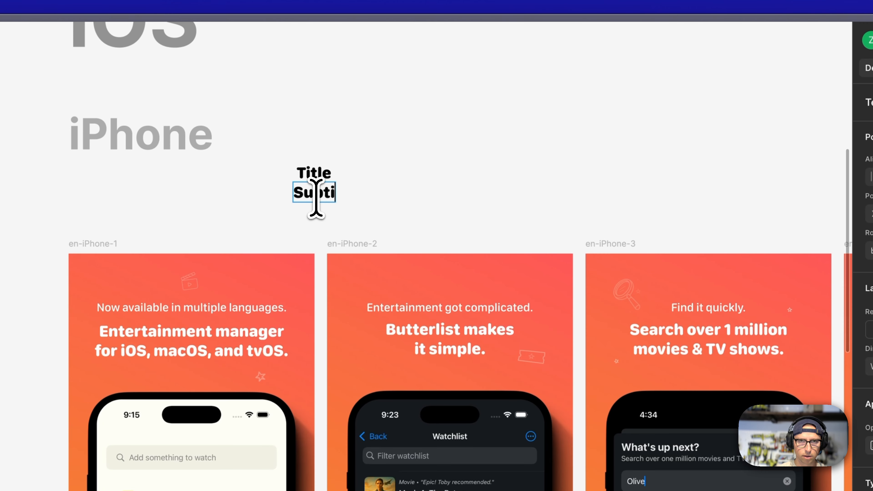
pyautogui.write('tle')
pyautogui.press('super+Return')
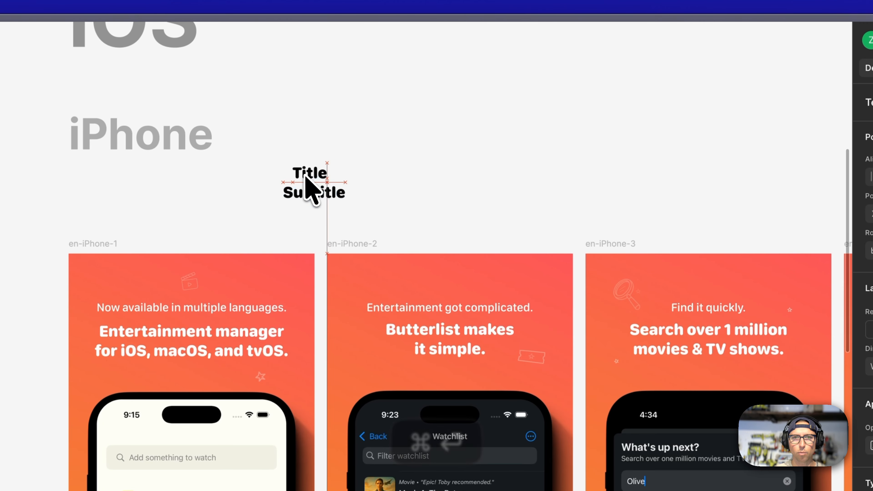
# - Scale the Title text up to about 306 × 173 and remove the bold weight from the Subtitle text
pyautogui.click(305, 176)
pyautogui.moveTo(326, 164); pyautogui.dragTo(307, 188)
pyautogui.click(316, 196)
pyautogui.press('super+b')
pyautogui.click(486, 187)
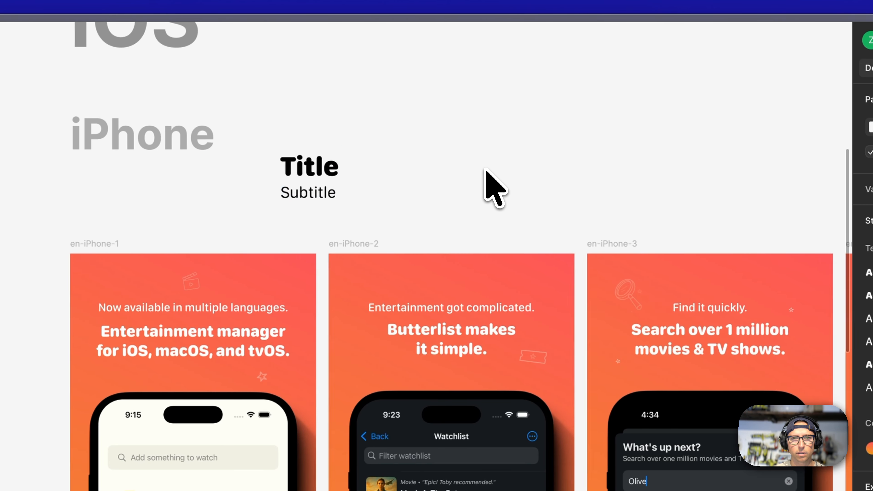
# - Create a text style named "Reusable Title" from the Title layer's typography
pyautogui.scroll(-2, 486, 188)
pyautogui.click(337, 138)
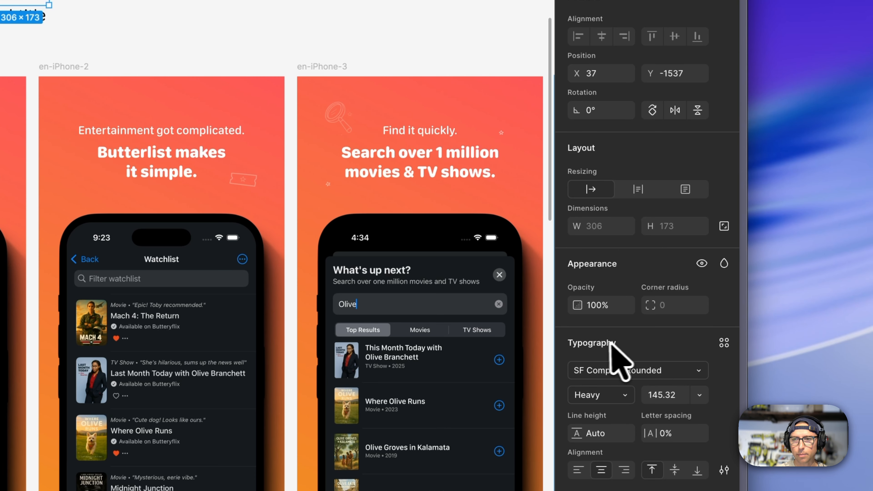
pyautogui.click(724, 343)
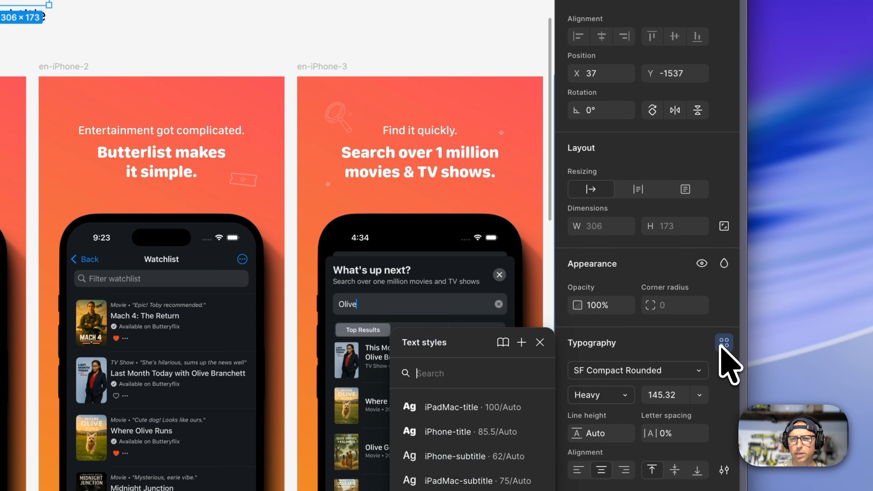
pyautogui.click(521, 342)
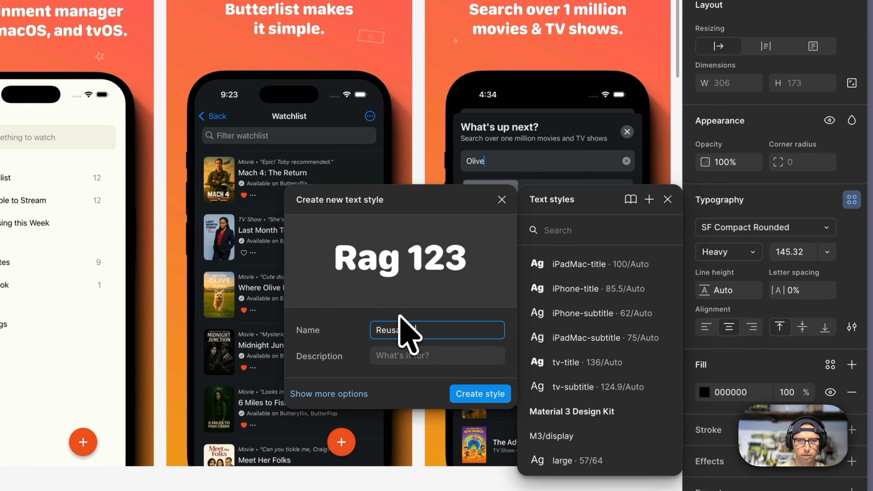
pyautogui.click(492, 393)
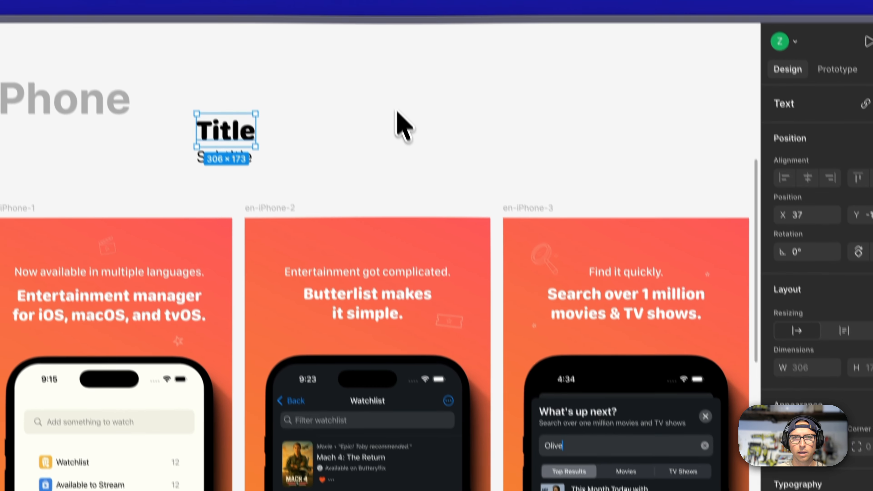
pyautogui.click(396, 111)
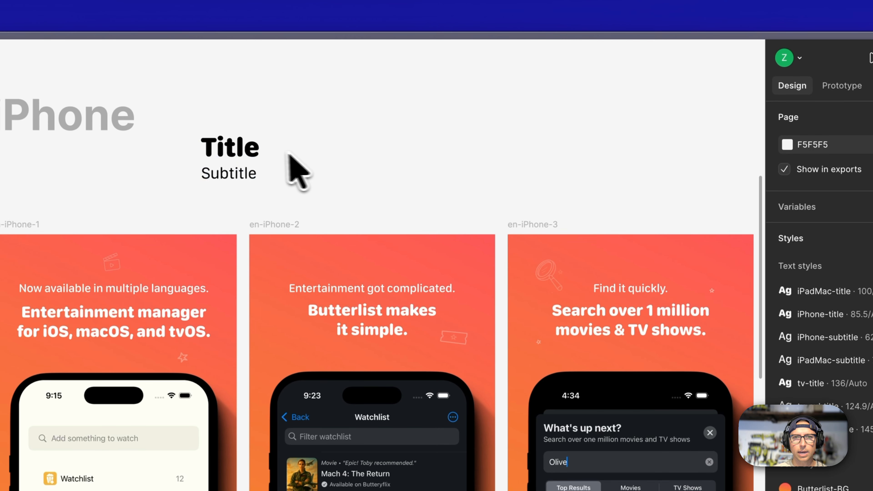
# - Add an "Another title" text layer, scale it down to about 454 × 90 and place it above en-iPhone-3
pyautogui.press('t')
pyautogui.click(417, 138)
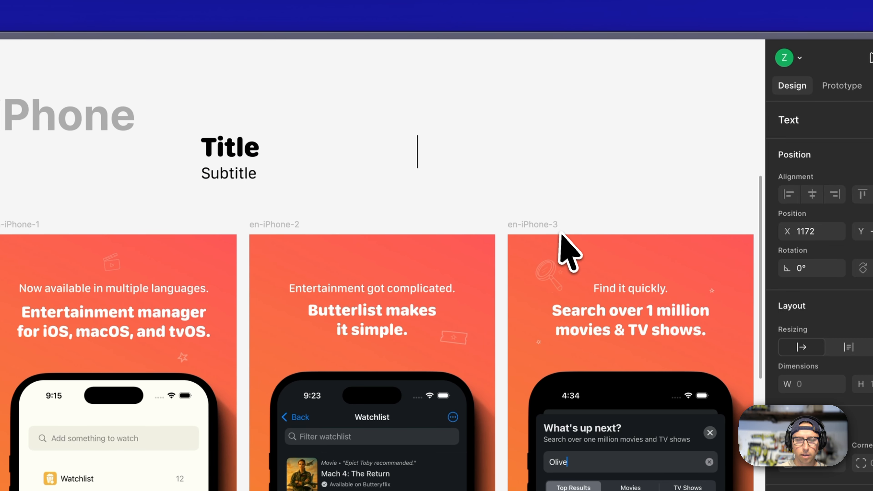
pyautogui.write('Another title')
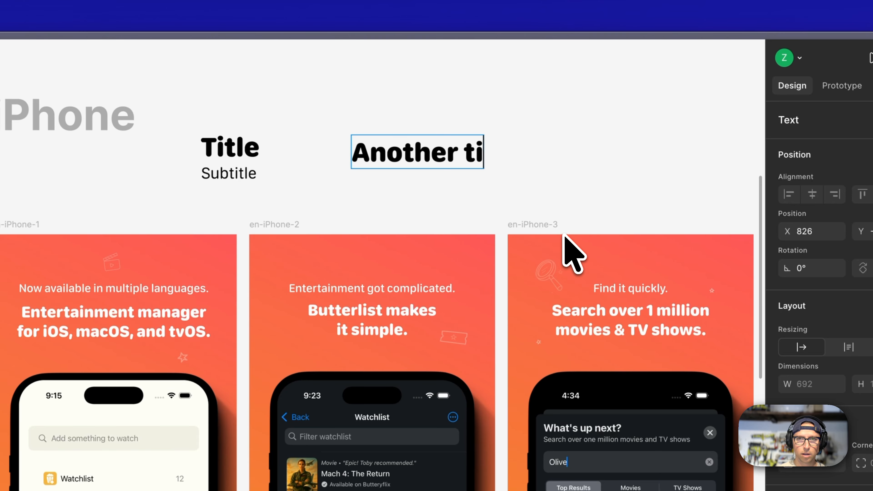
pyautogui.press('super+Return')
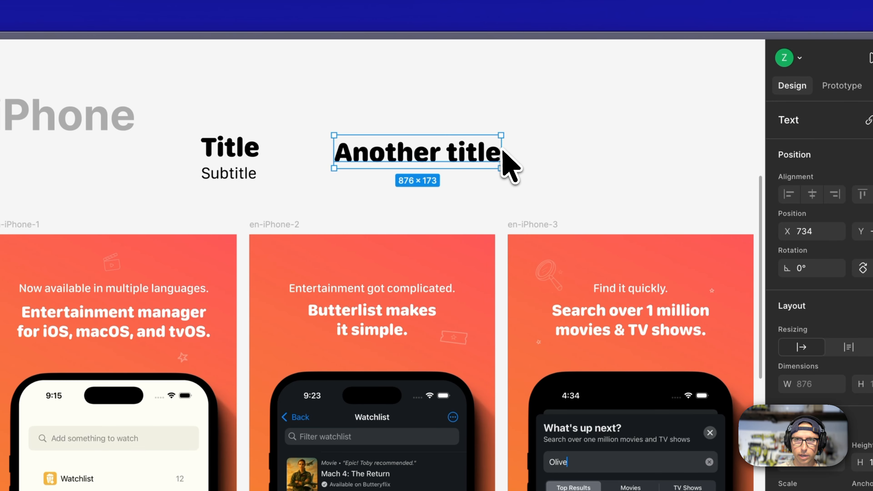
pyautogui.press('k')
pyautogui.moveTo(504, 152); pyautogui.dragTo(556, 157)
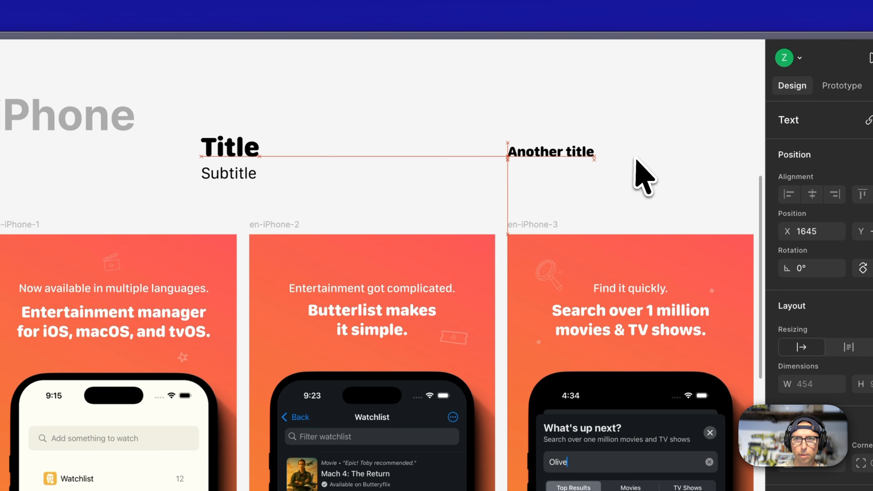
pyautogui.click(638, 161)
# - Apply the Reusable Title text style to the "Another title" layer and nudge the layer into place
pyautogui.click(555, 152)
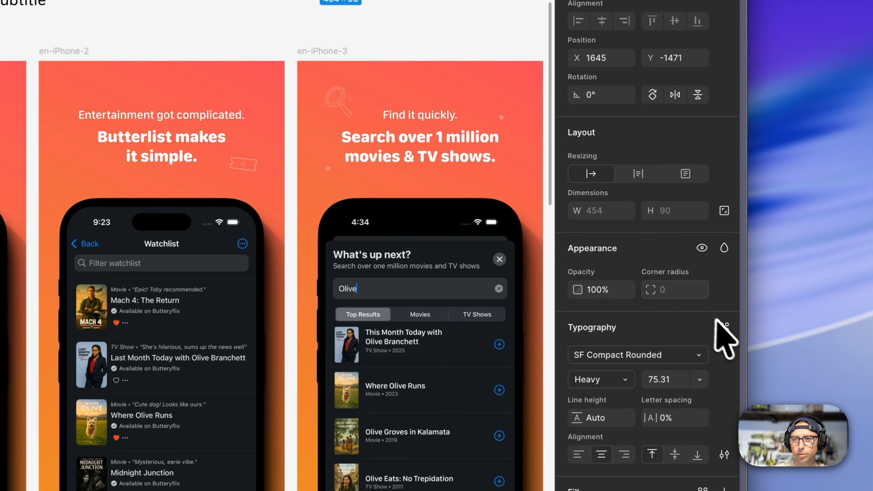
pyautogui.click(724, 327)
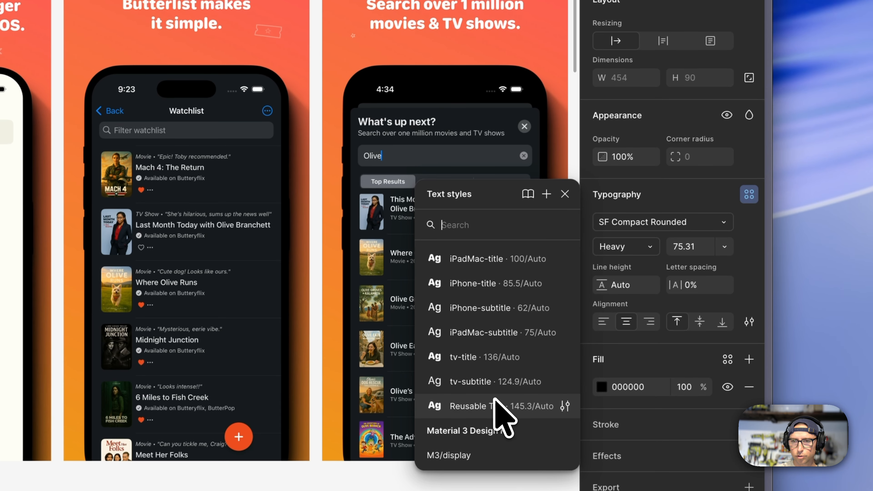
pyautogui.click(497, 411)
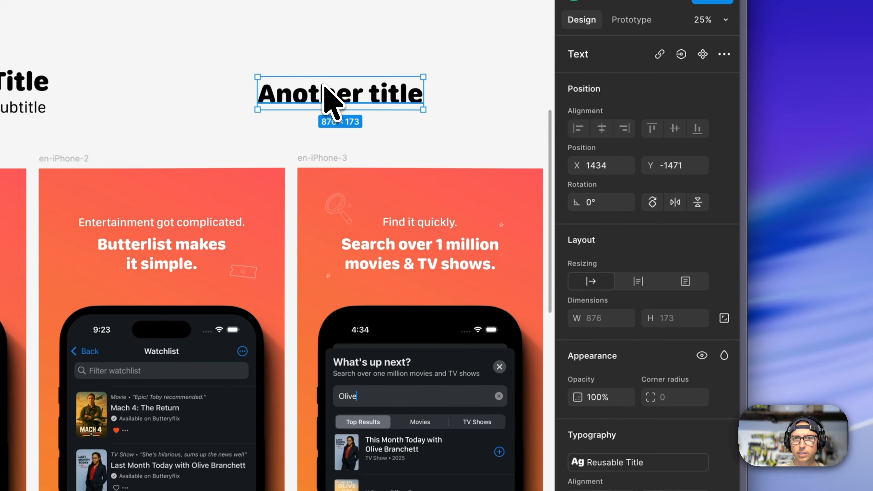
pyautogui.moveTo(317, 79); pyautogui.dragTo(277, 74)
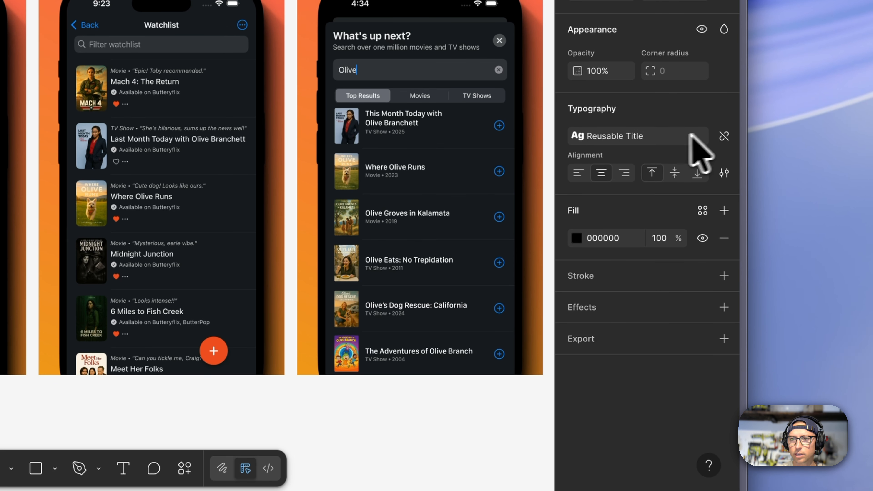
# - Edit the Reusable Title text style and set its font size to 80
pyautogui.click(639, 137)
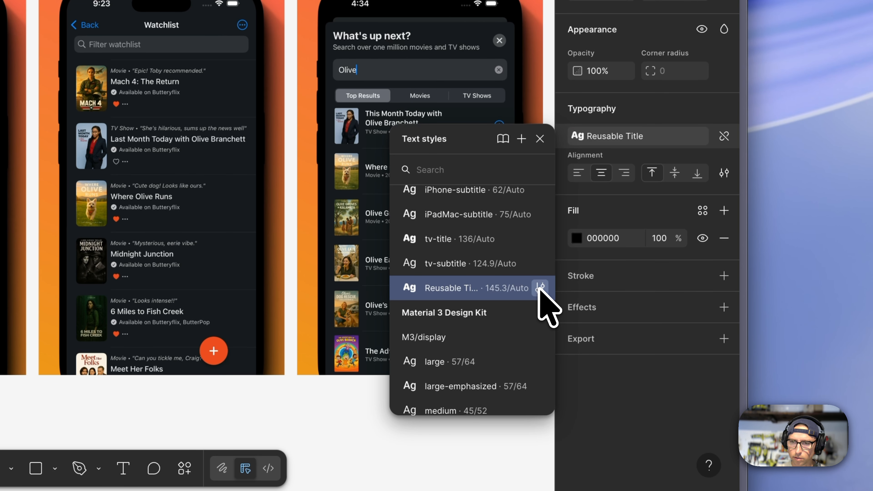
pyautogui.click(540, 288)
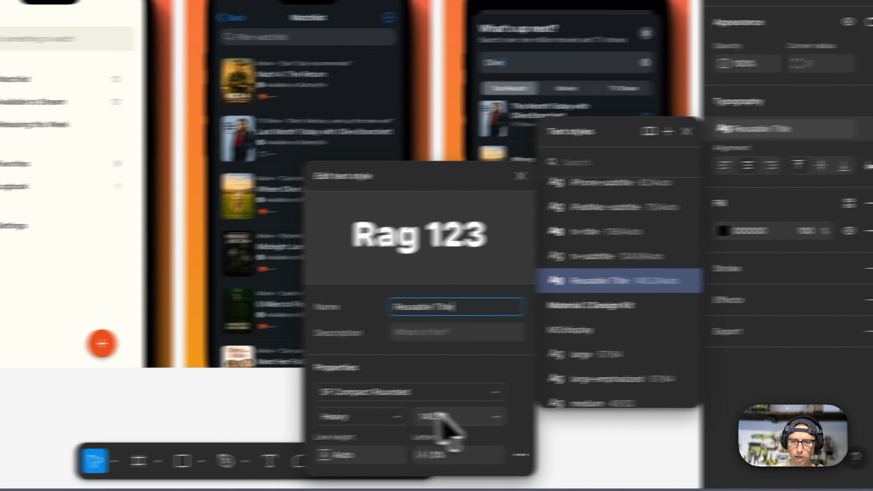
pyautogui.click(292, 427)
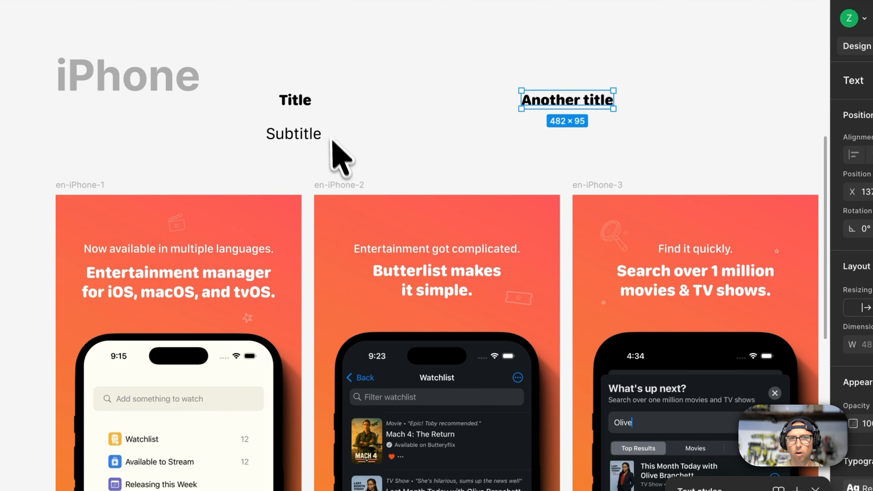
# - Delete the Title, Subtitle and "Another title" sample text layers above the English iPhone frames
pyautogui.click(418, 125)
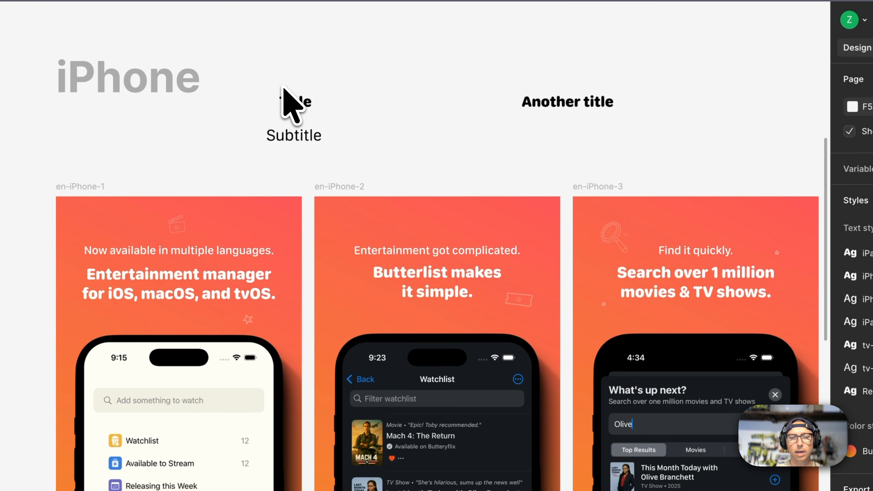
pyautogui.moveTo(282, 87); pyautogui.dragTo(655, 147)
pyautogui.press('BackSpace')
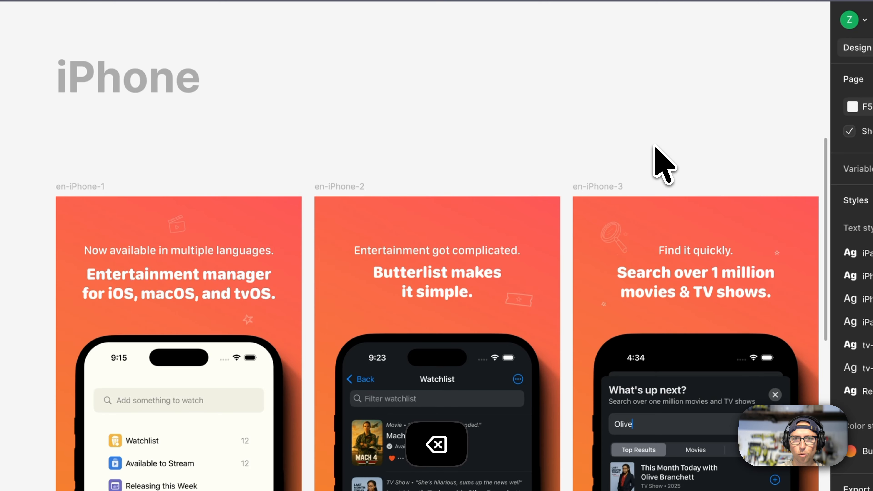
# - Select the BG rectangle in en-iPhone-1 and inspect the definition of its Butterlist-BG color style
pyautogui.scroll(1, 655, 147)
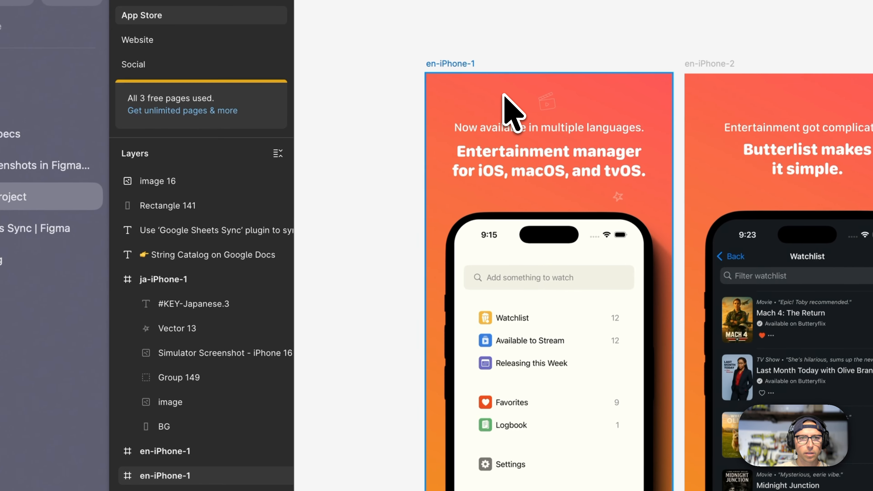
pyautogui.click(470, 91)
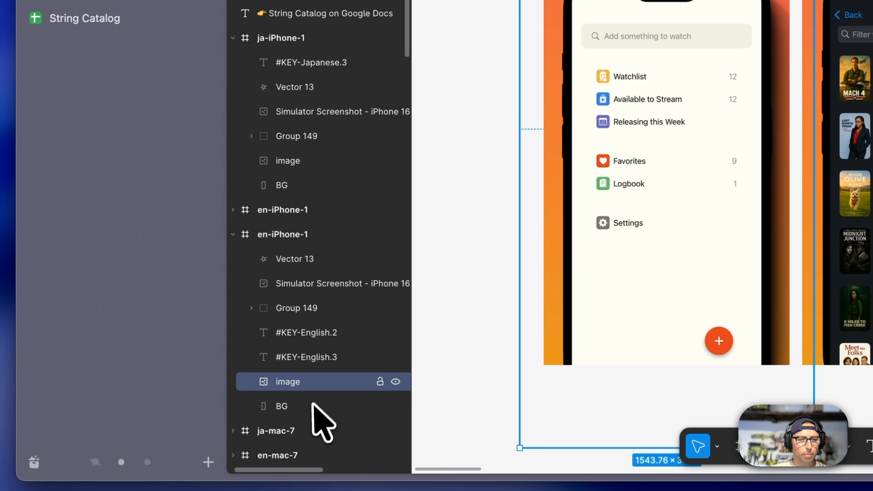
pyautogui.click(313, 406)
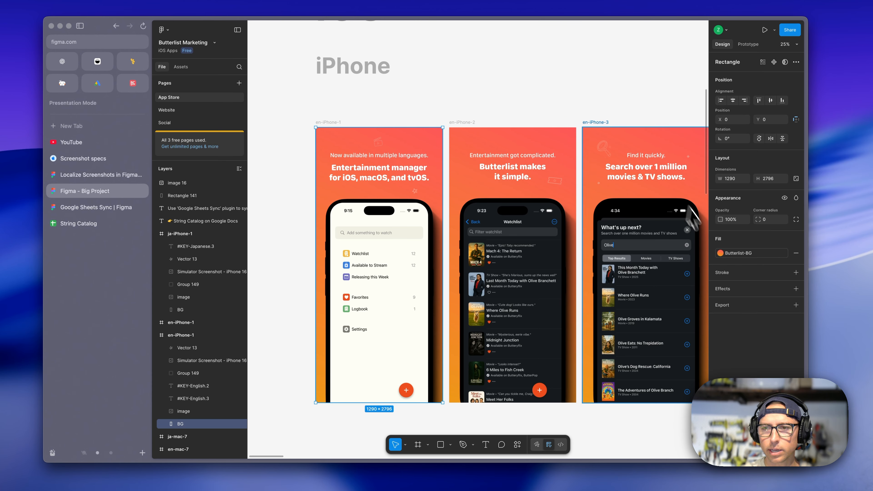
pyautogui.click(744, 253)
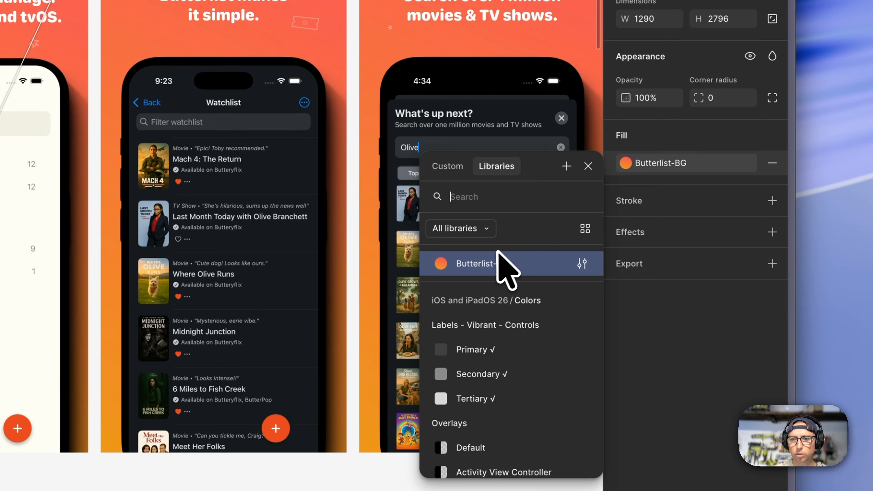
pyautogui.click(582, 265)
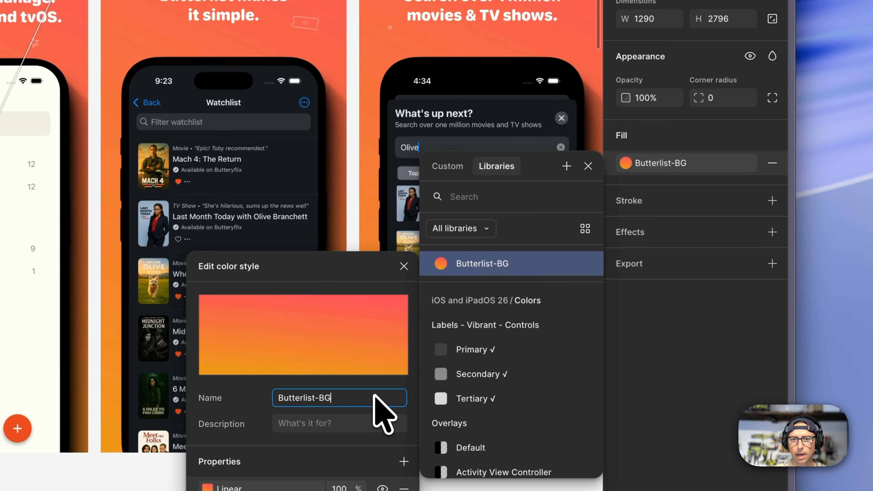
pyautogui.click(404, 267)
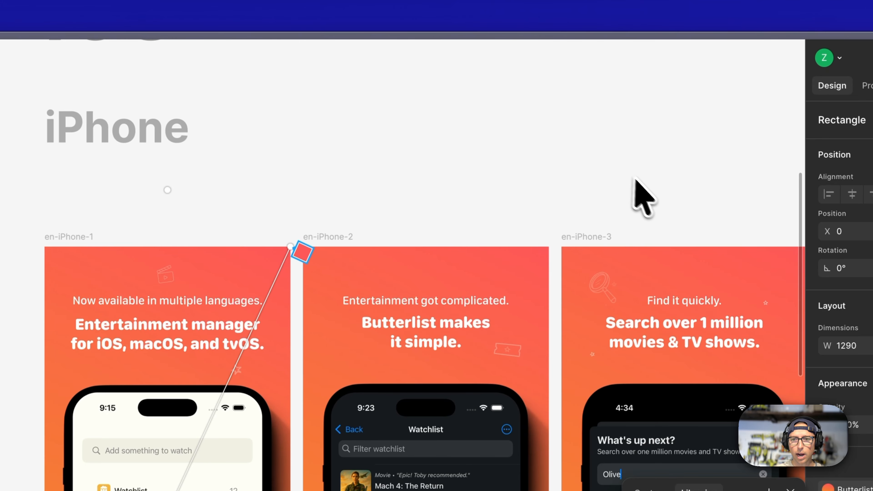
pyautogui.click(647, 188)
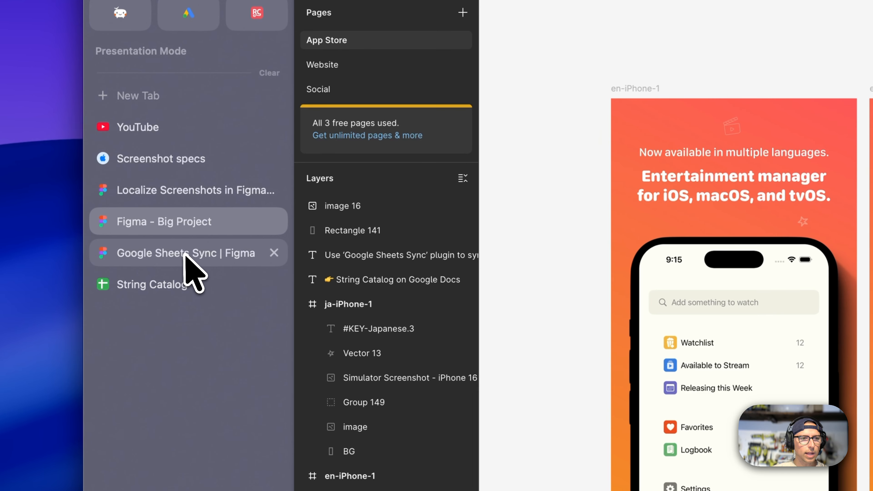
# - View the Google Sheets Sync plugin page, return to the Butterlist Marketing file and look over its English iPhone, iPad, Mac and tvOS frames
pyautogui.click(185, 255)
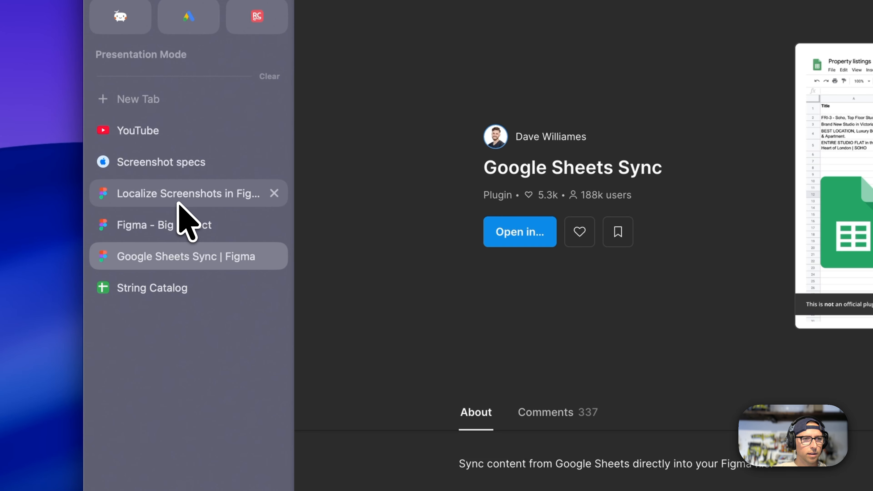
pyautogui.click(173, 221)
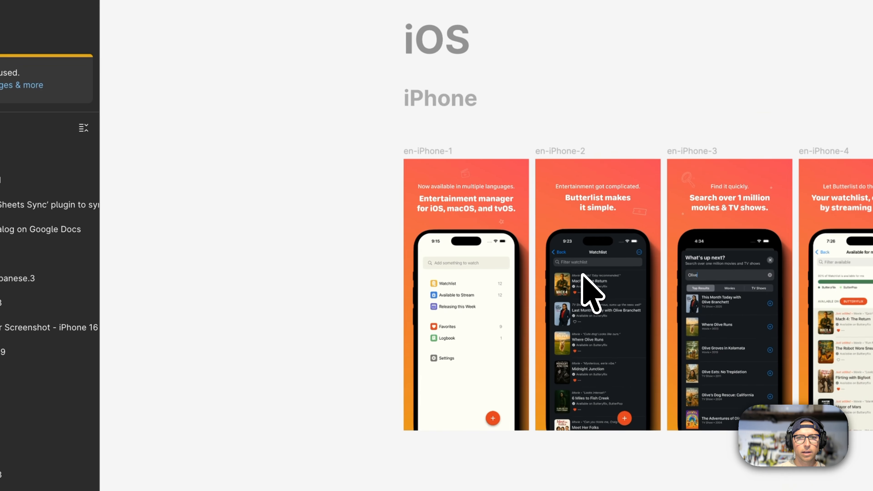
pyautogui.keyDown('ctrl'); pyautogui.scroll(-3, 590, 292); pyautogui.keyUp('ctrl')
pyautogui.scroll(-5, 591, 293)
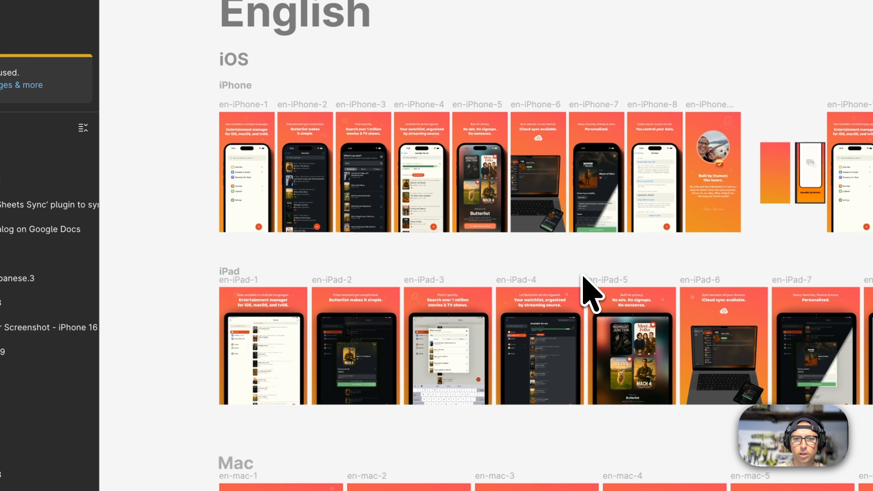
pyautogui.keyDown('ctrl'); pyautogui.scroll(-2, 590, 292); pyautogui.keyUp('ctrl')
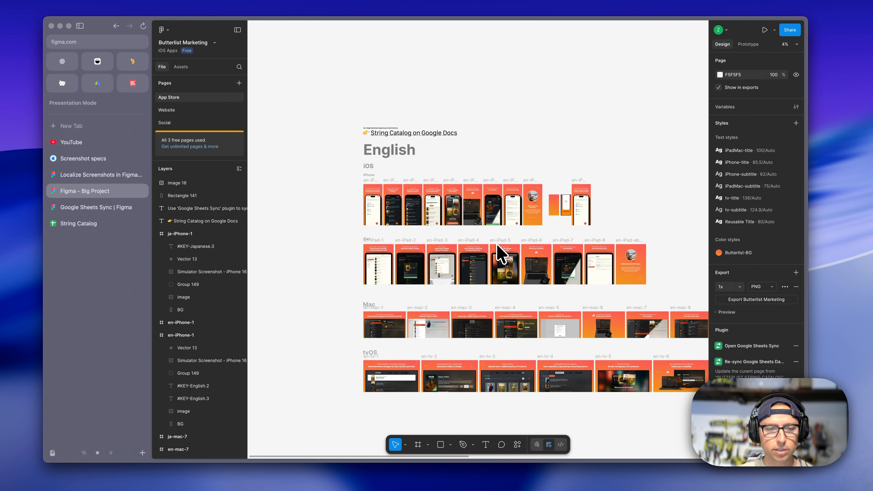
pyautogui.keyDown('ctrl'); pyautogui.scroll(3, 352, 157); pyautogui.keyUp('ctrl')
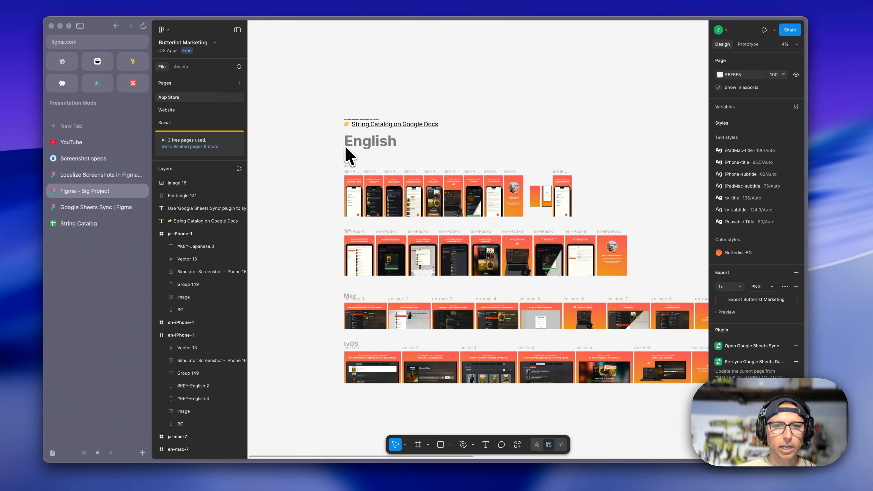
pyautogui.scroll(-2, 361, 195)
pyautogui.keyDown('ctrl'); pyautogui.scroll(3, 361, 194); pyautogui.keyUp('ctrl')
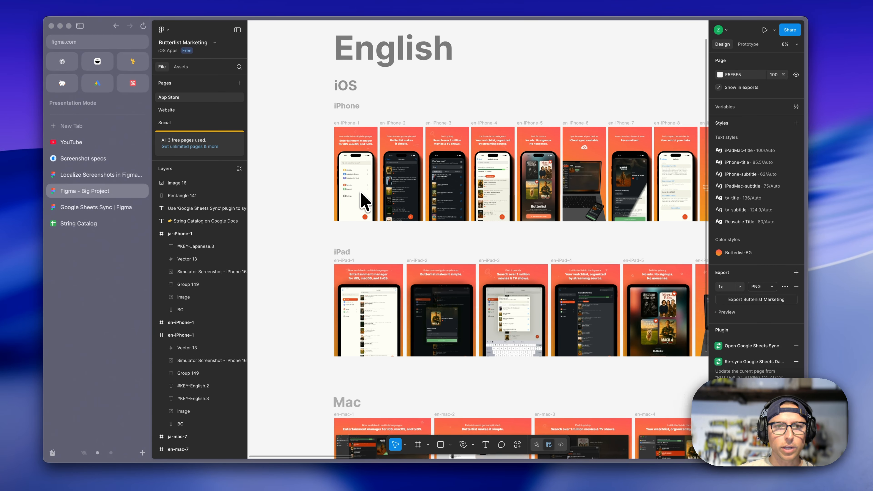
# - Hide the browser window that shows the Butterlist Marketing file
pyautogui.press('super+h')
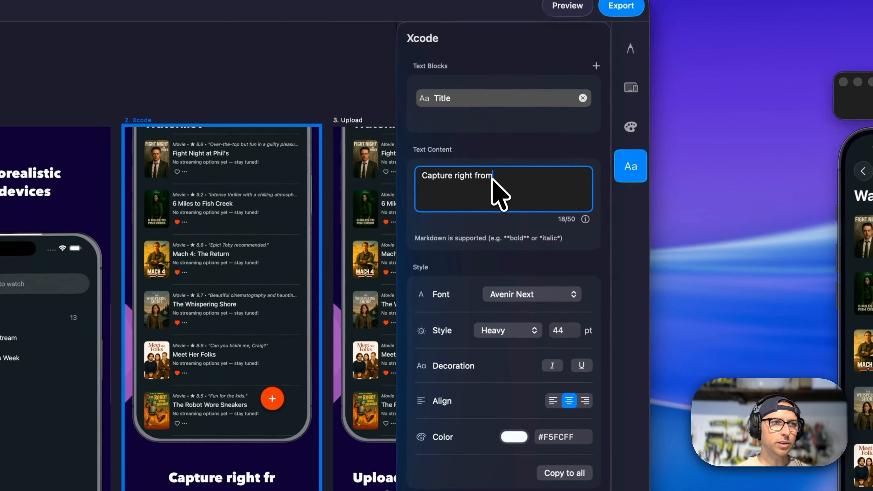
# - Complete the Xcode artboard's title text as "Capture right from Xcode"
pyautogui.write('code')
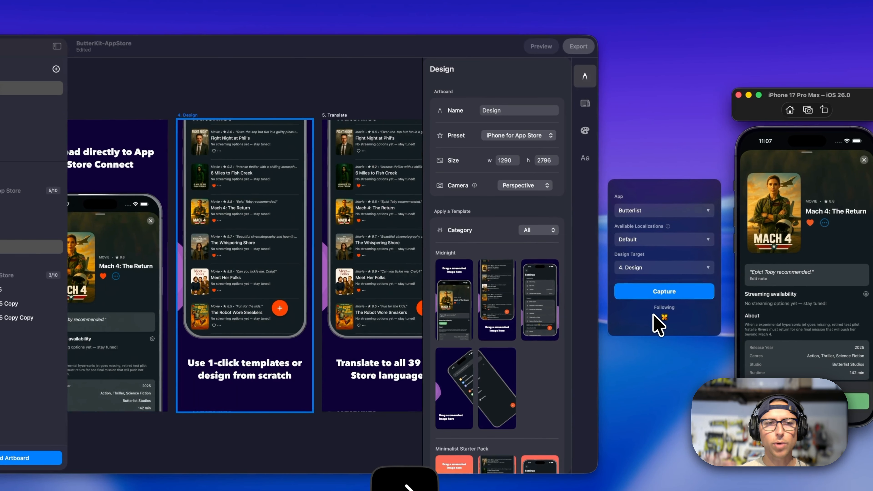
# - Capture the simulator's Meet Her Folks detail screen into the Design artboard and its Settings screen into the Translate artboard
pyautogui.click(757, 363)
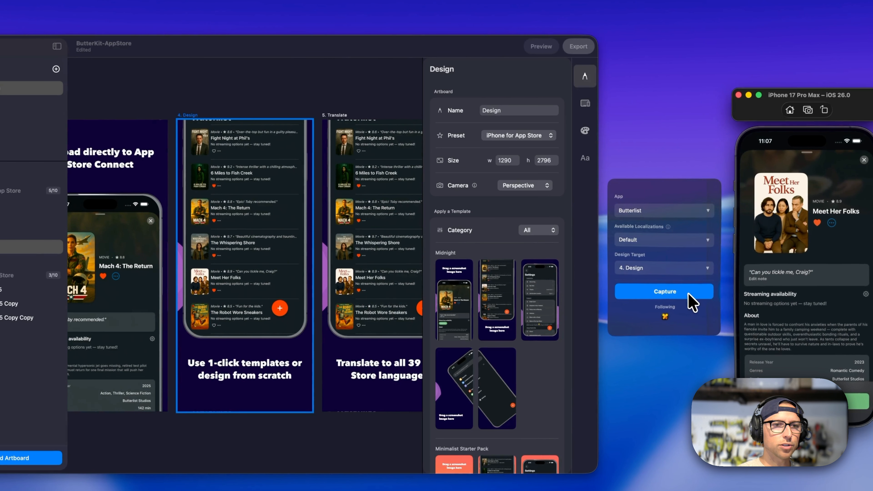
pyautogui.click(692, 293)
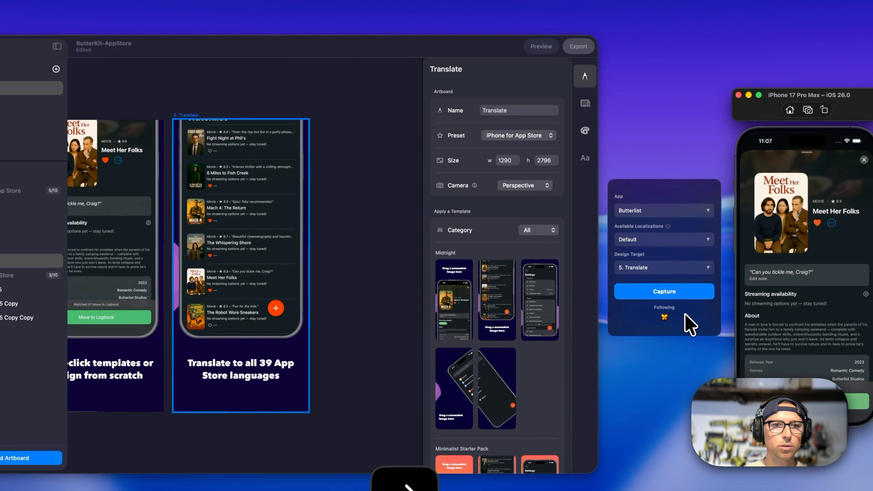
pyautogui.click(786, 295)
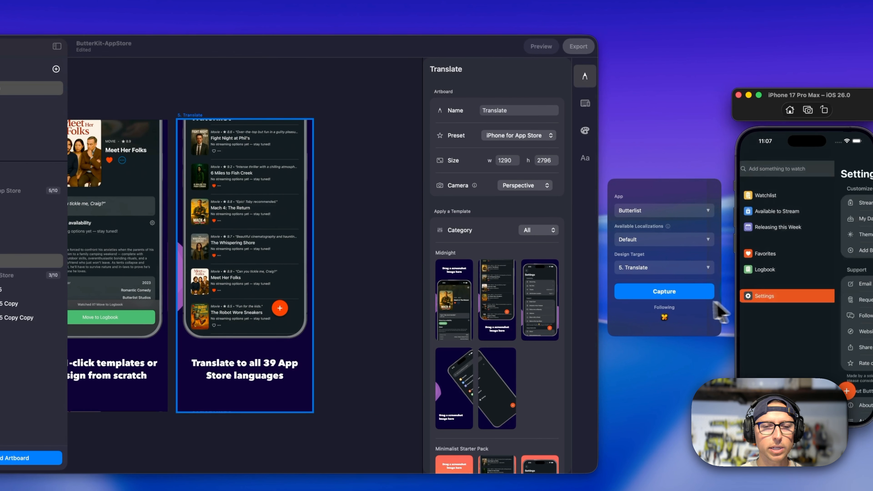
pyautogui.click(630, 294)
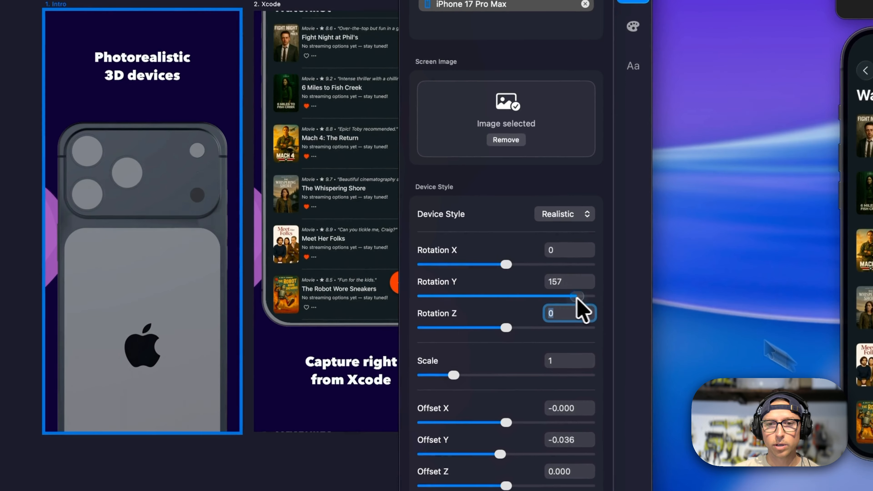
# - Turn the Intro artboard's iPhone 17 Pro Max to a Y rotation of about 3 and go over to the Upload artboard
pyautogui.moveTo(555, 316); pyautogui.dragTo(508, 298)
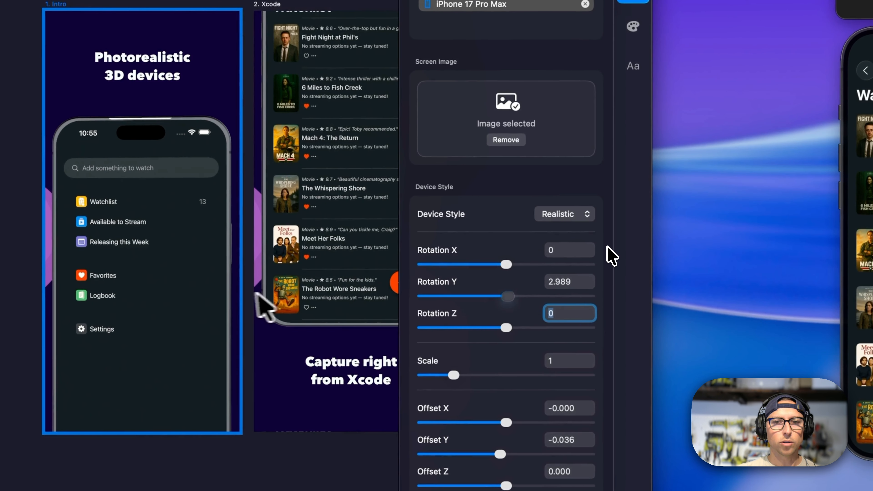
pyautogui.click(256, 294)
pyautogui.click(327, 291)
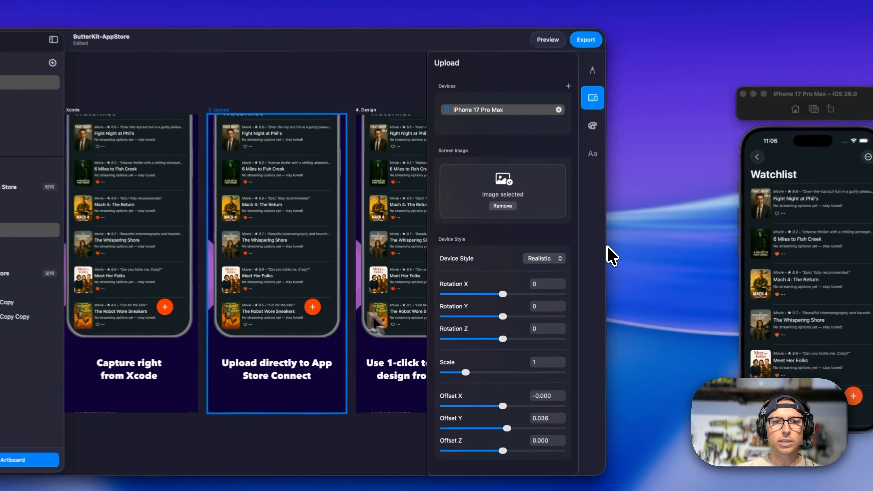
# - Try the first three Midnight templates on the Xcode artboard, apply the one with the caption below the phone, and select its title text
pyautogui.click(200, 275)
pyautogui.click(461, 297)
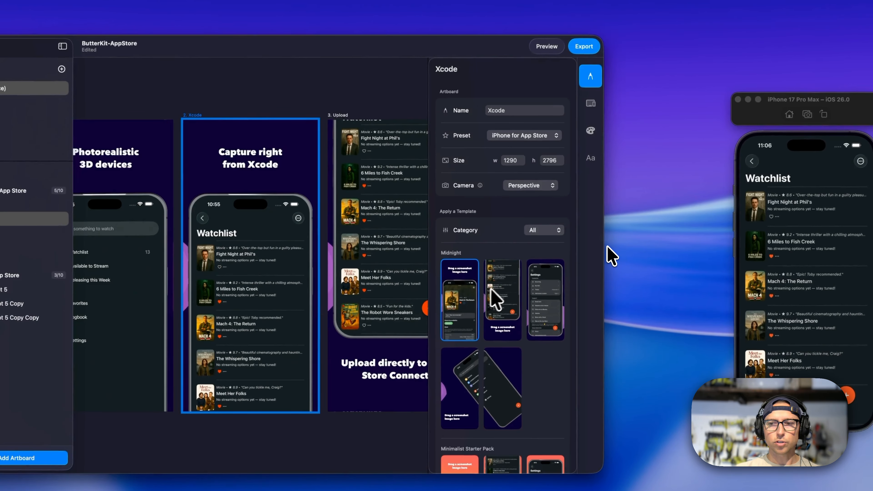
pyautogui.click(495, 299)
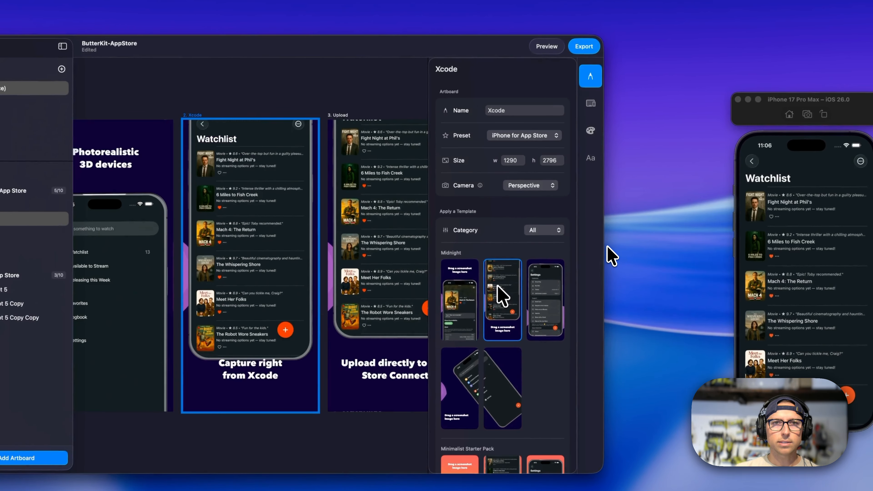
pyautogui.click(547, 300)
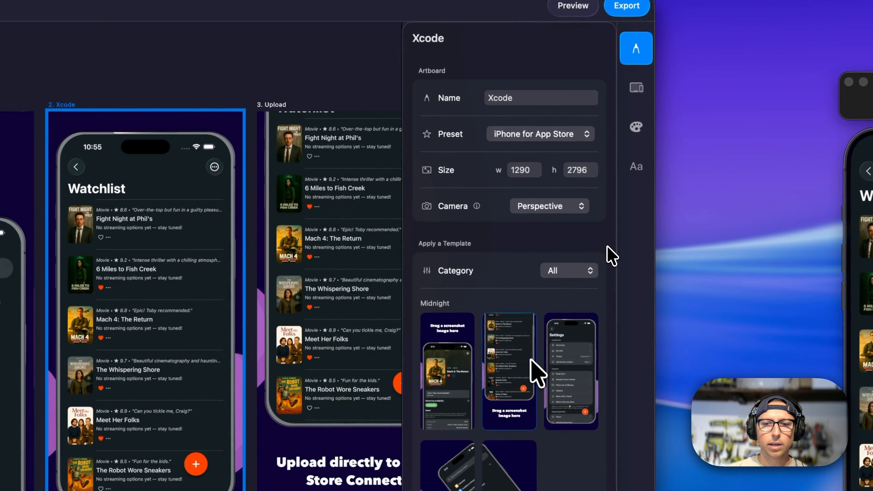
pyautogui.click(526, 361)
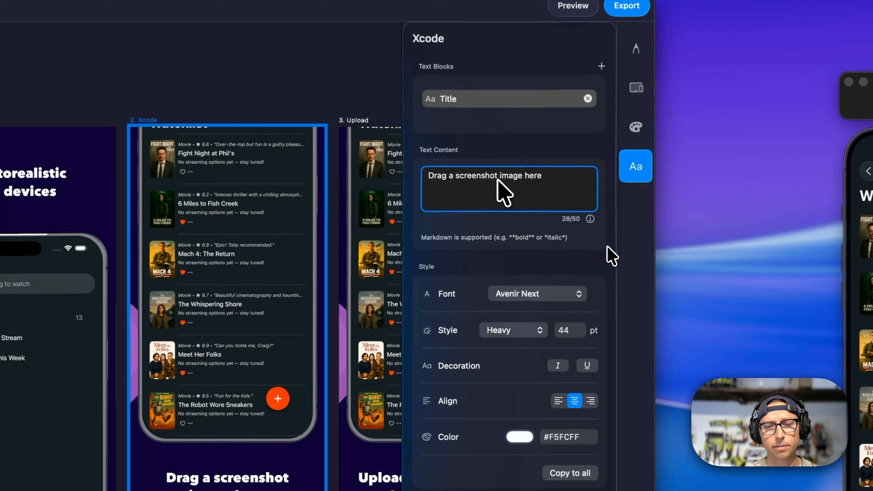
pyautogui.tripleClick(498, 180)
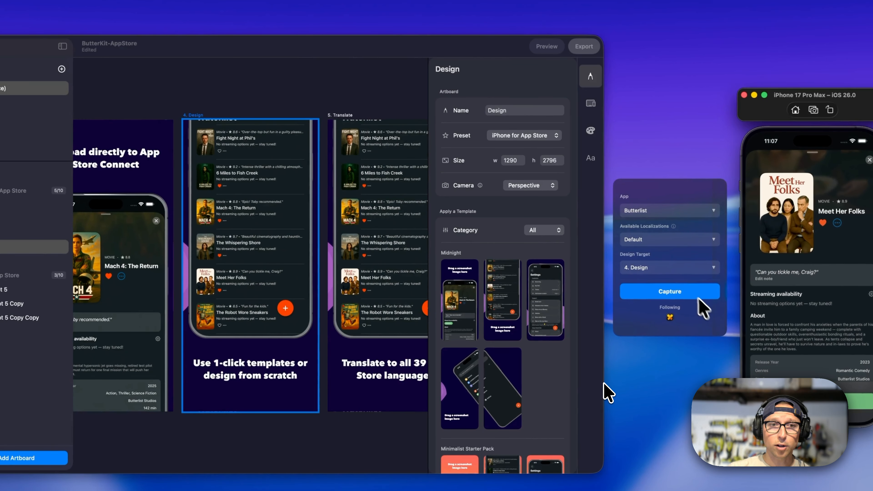
# - Capture the Meet Her Folks screen for the Design artboard, and open the app's Settings in the simulator and capture it for Translate
pyautogui.click(699, 298)
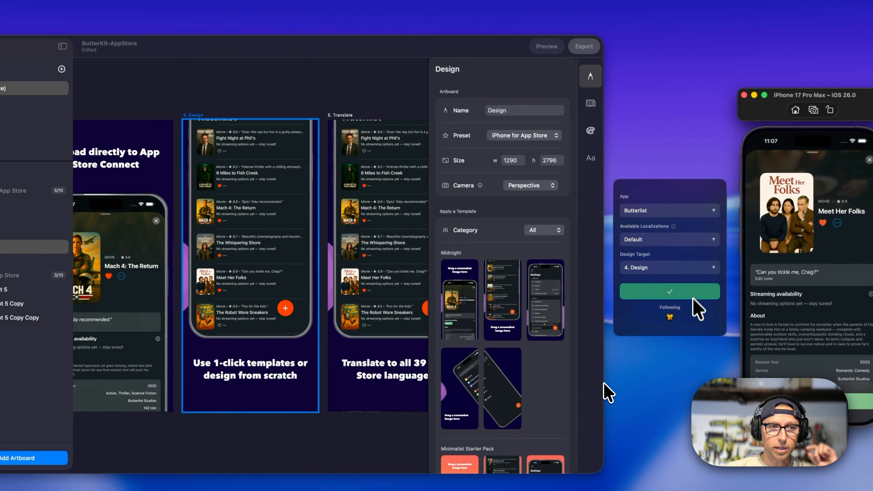
pyautogui.press('Right')
pyautogui.click(869, 160)
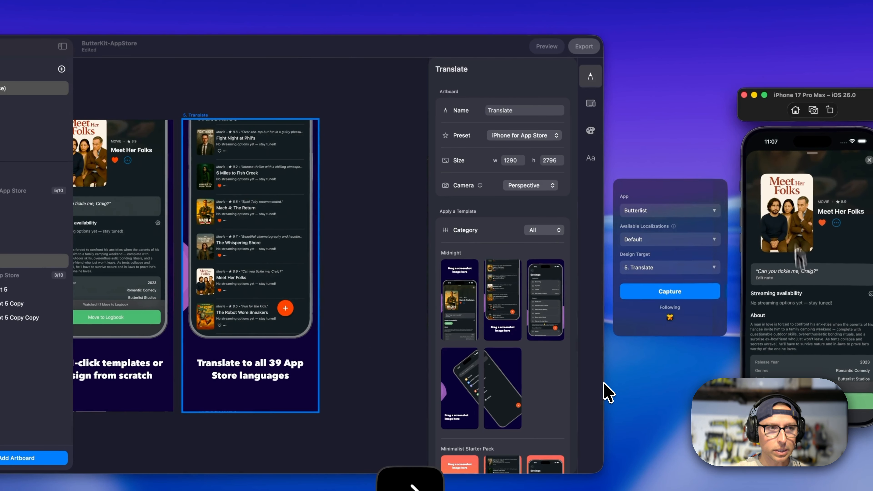
pyautogui.click(759, 161)
pyautogui.click(751, 299)
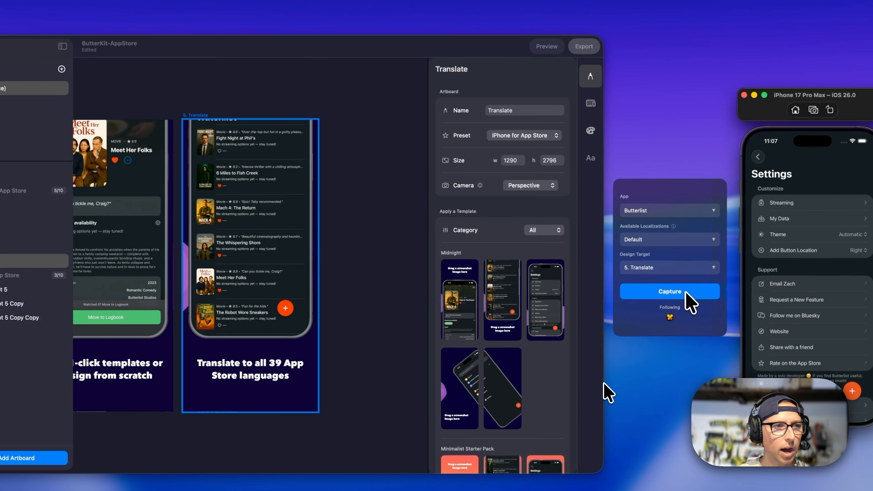
pyautogui.click(686, 293)
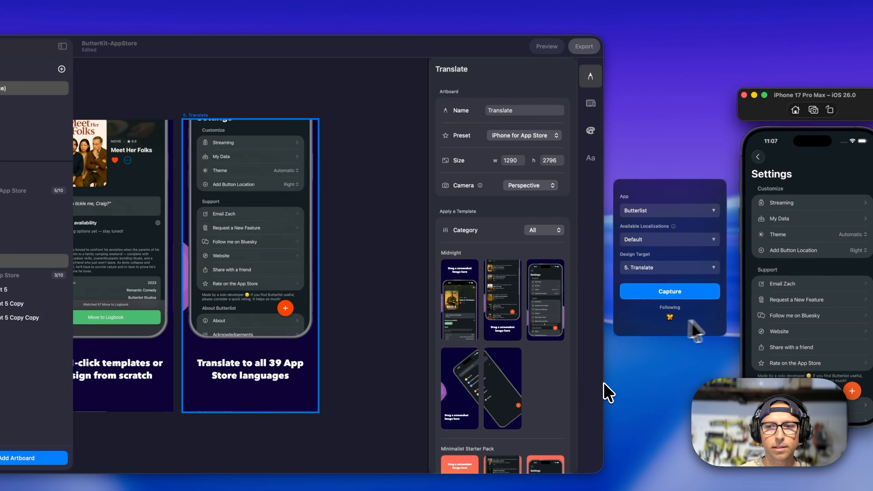
# - Go back through the artboards to make Intro the selected artboard and design target
pyautogui.press('Left')
pyautogui.press('Left')
pyautogui.press('Left')
pyautogui.press('Left')
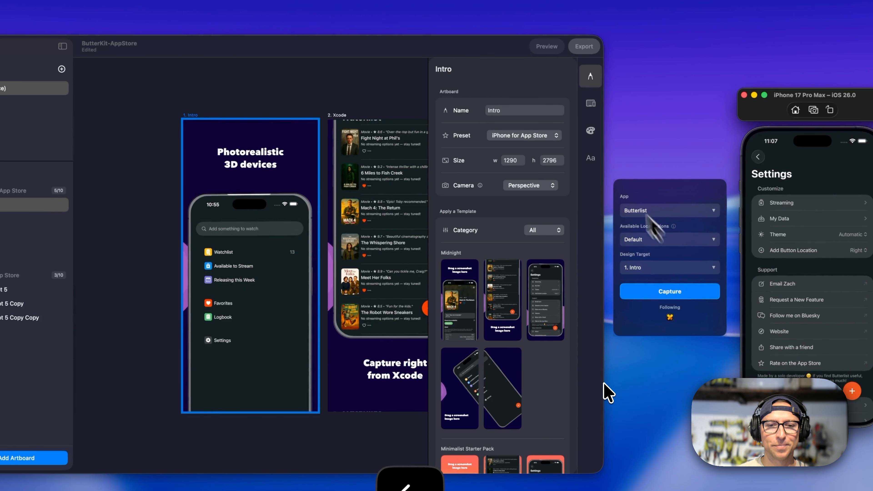